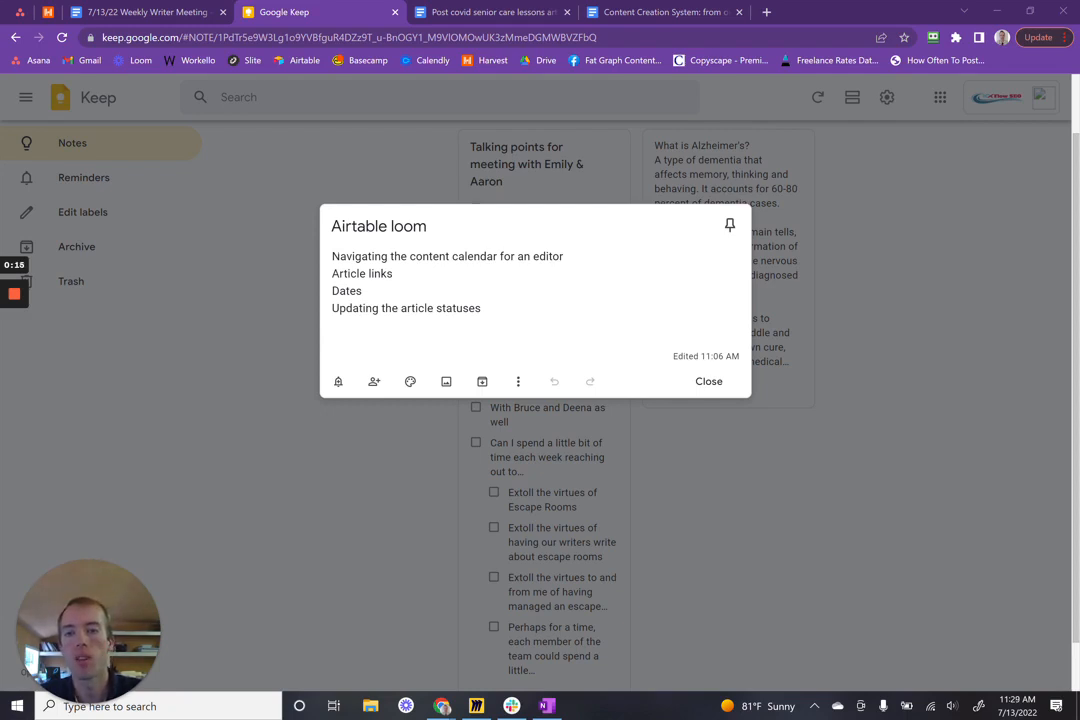
Go over the Airtable loom note's points: navigating the content calendar, article links, dates and updating the article statuses.
{"action": "left_click_drag", "start_coordinate": [333, 256], "coordinate": [372, 257]}
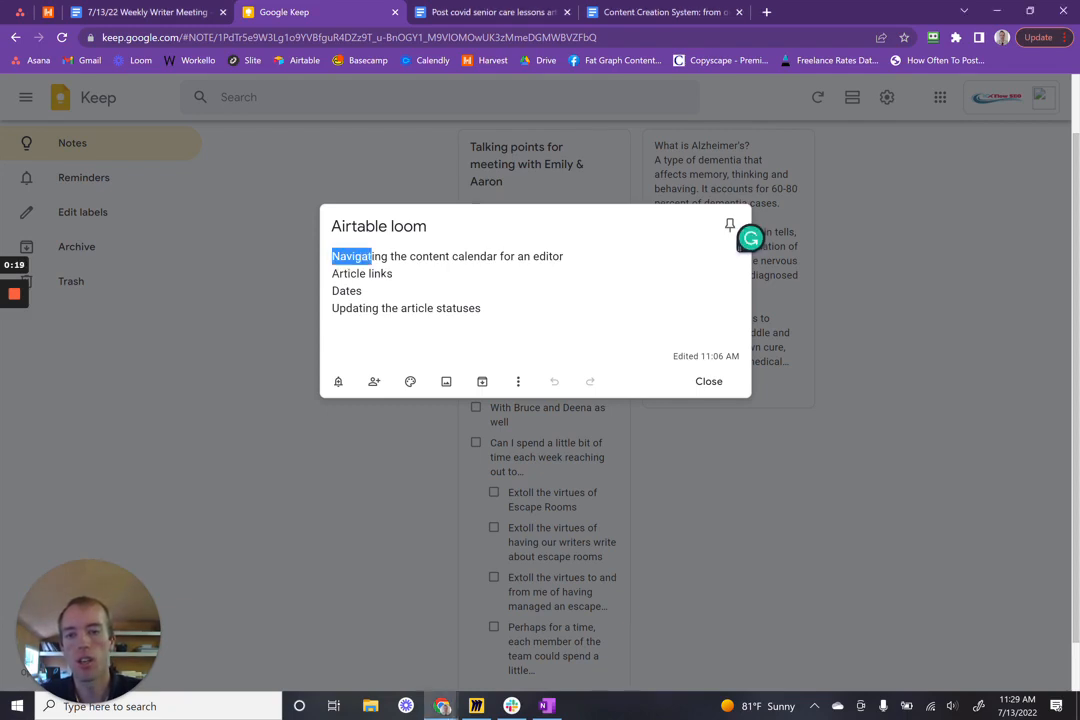
{"action": "left_click_drag", "start_coordinate": [333, 273], "coordinate": [393, 273]}
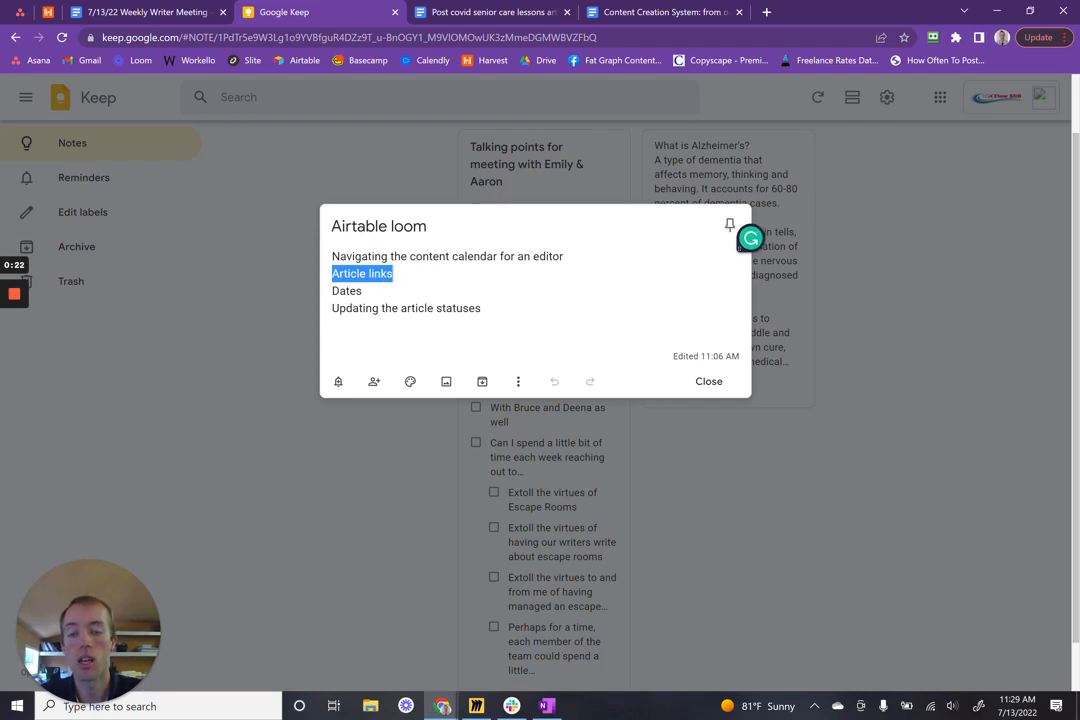
{"action": "left_click_drag", "start_coordinate": [333, 291], "coordinate": [610, 410]}
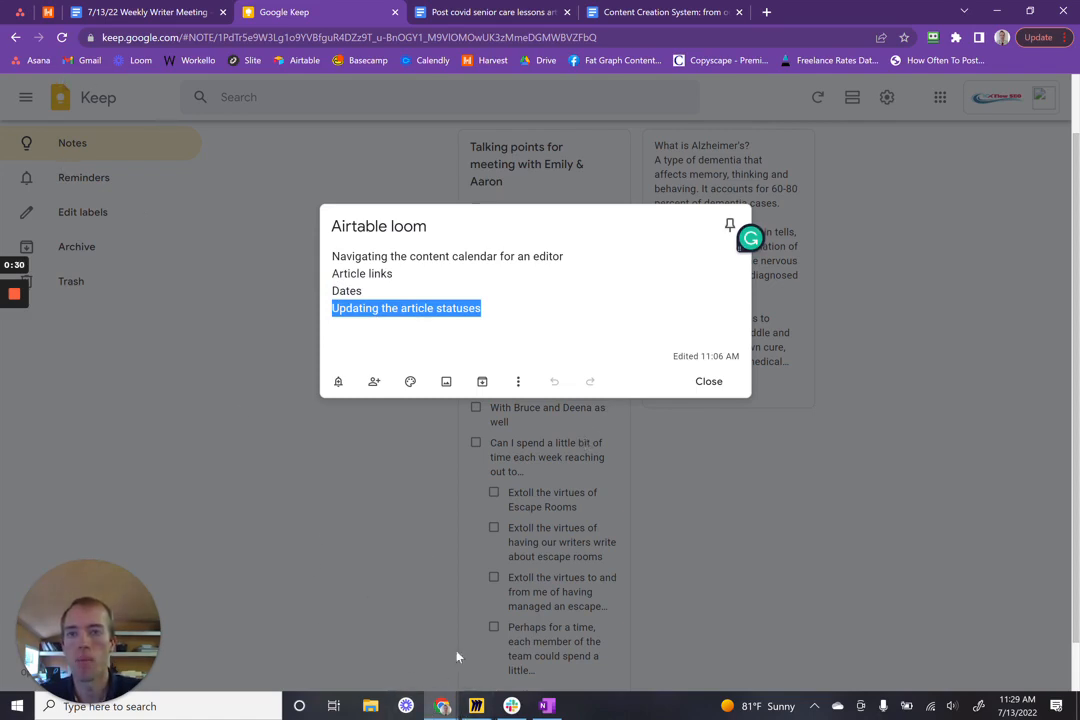
Switch to the Content Calendar base in Airtable and open the Amy's Eden project view.
{"action": "left_click", "coordinate": [443, 706]}
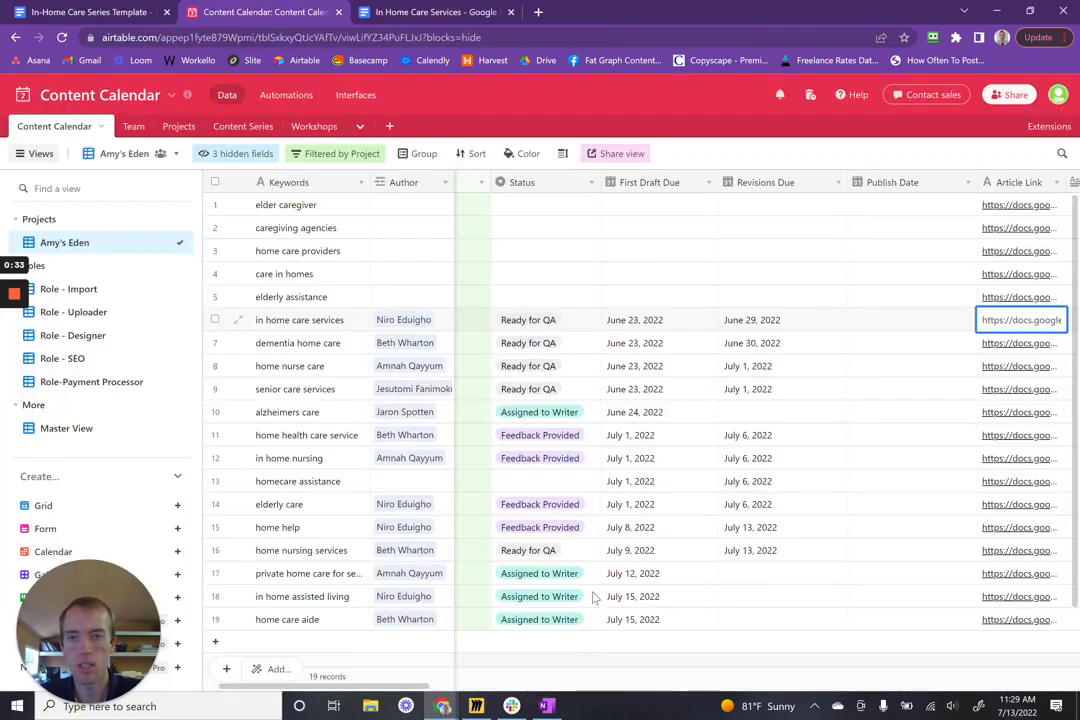
{"action": "left_click", "coordinate": [597, 630]}
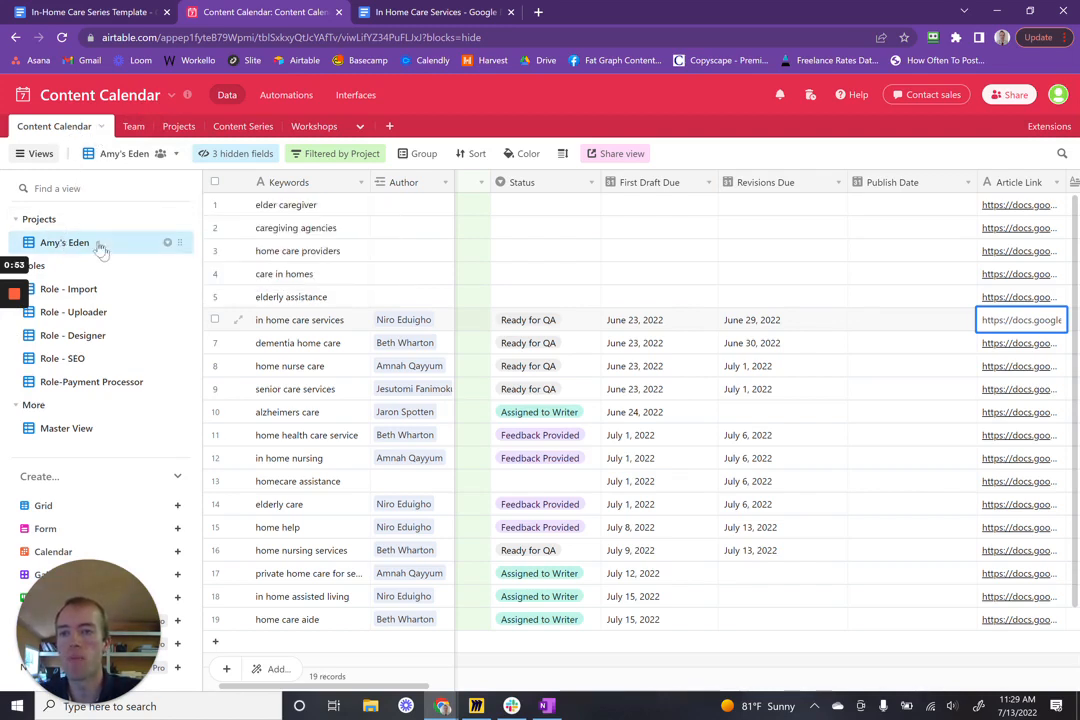
{"action": "mouse_move", "coordinate": [28, 394]}
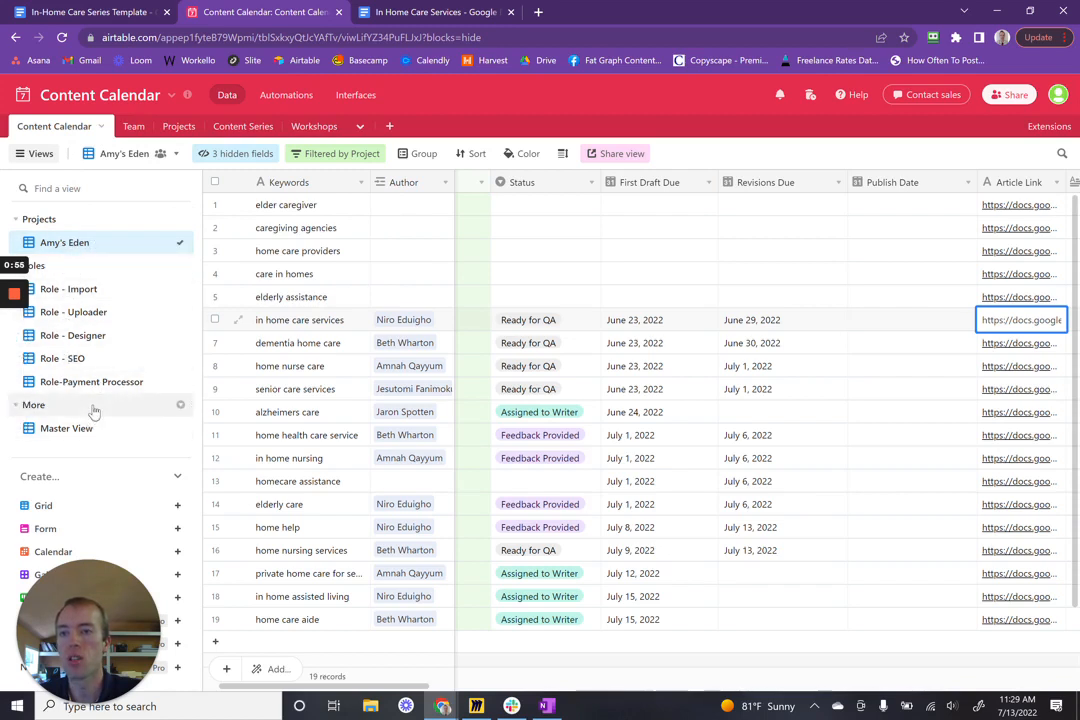
{"action": "left_click", "coordinate": [85, 248]}
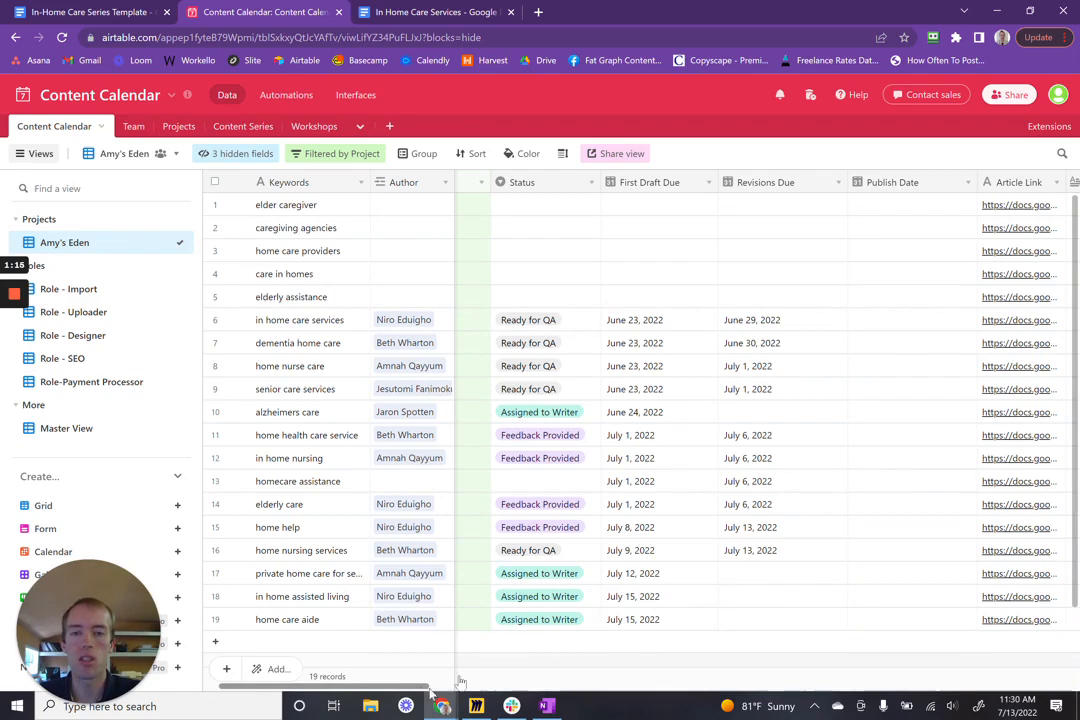
Examine the Amy's Eden columns from Project and Status through Article Link, Target Word Count, Editor, QA, Content Series, URL and Word Count.
{"action": "left_click_drag", "start_coordinate": [420, 683], "coordinate": [325, 660]}
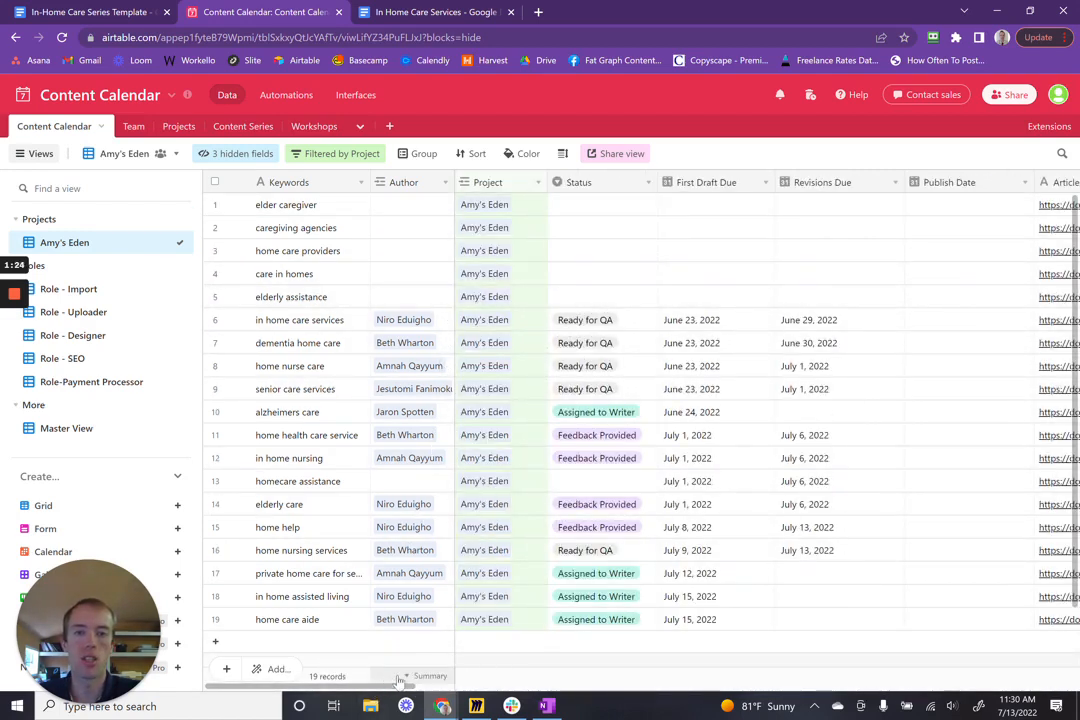
{"action": "left_click", "coordinate": [420, 676]}
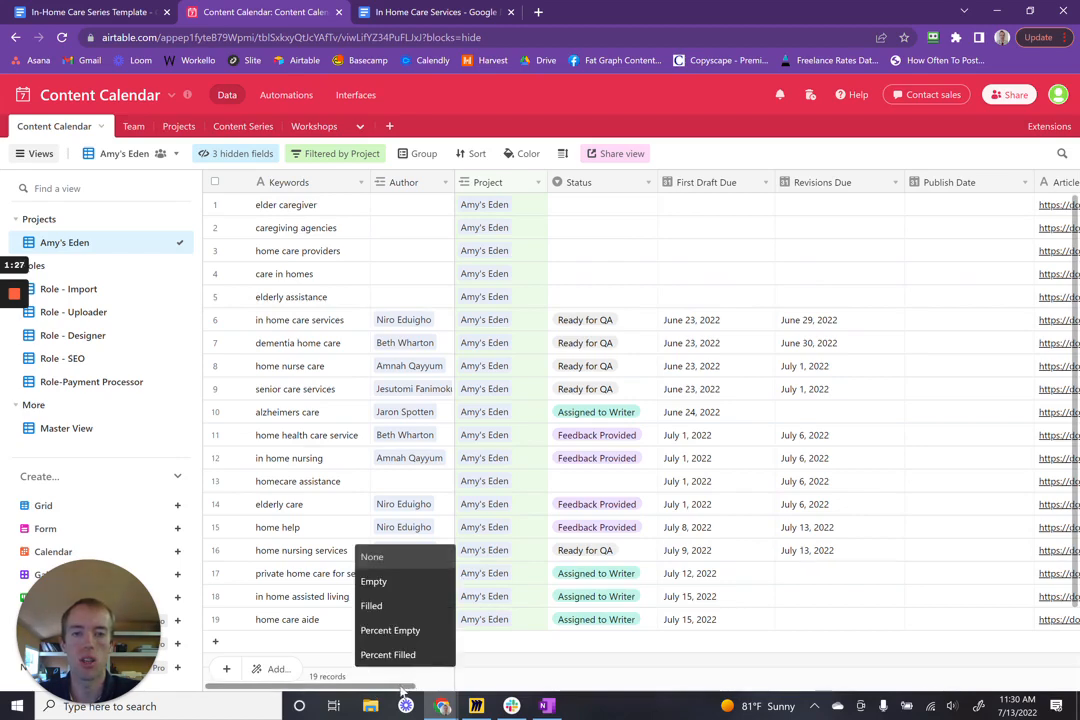
{"action": "left_click_drag", "start_coordinate": [405, 688], "coordinate": [522, 643]}
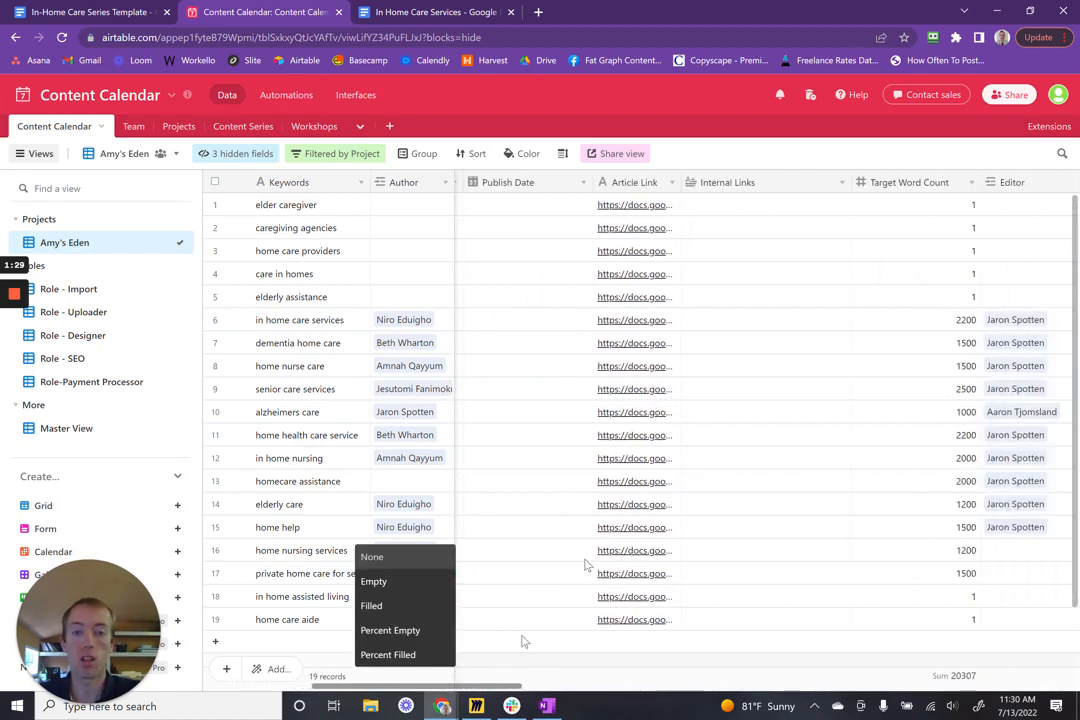
{"action": "left_click", "coordinate": [638, 340]}
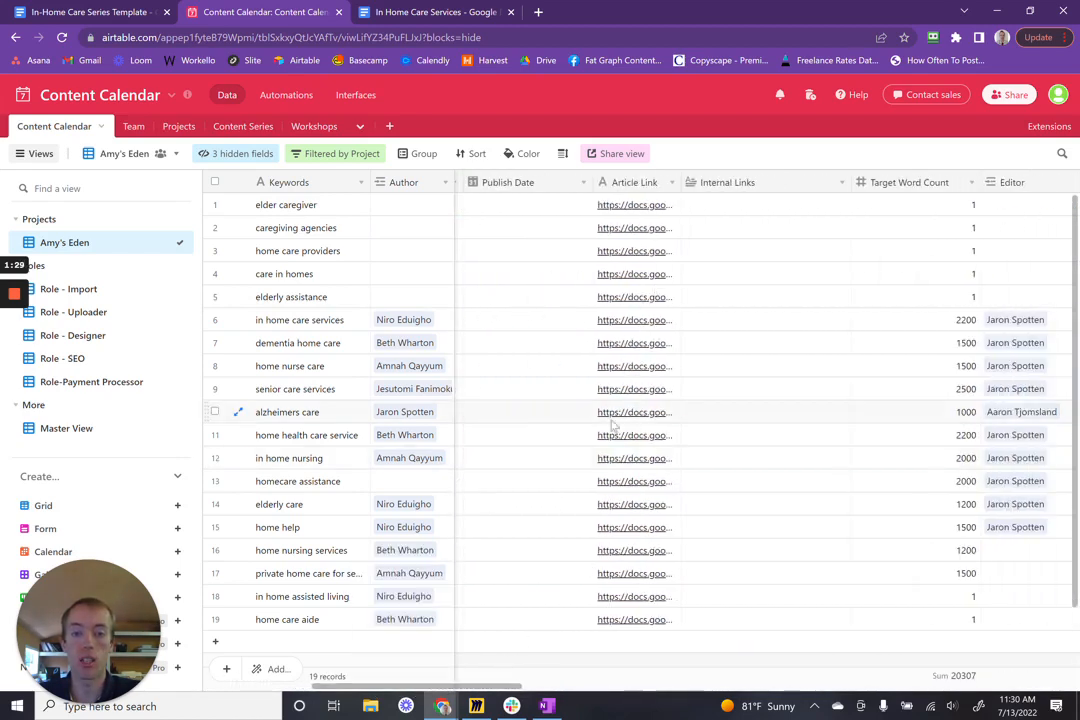
{"action": "left_click", "coordinate": [514, 690]}
{"action": "left_click_drag", "start_coordinate": [513, 690], "coordinate": [606, 685]}
{"action": "left_click", "coordinate": [595, 557]}
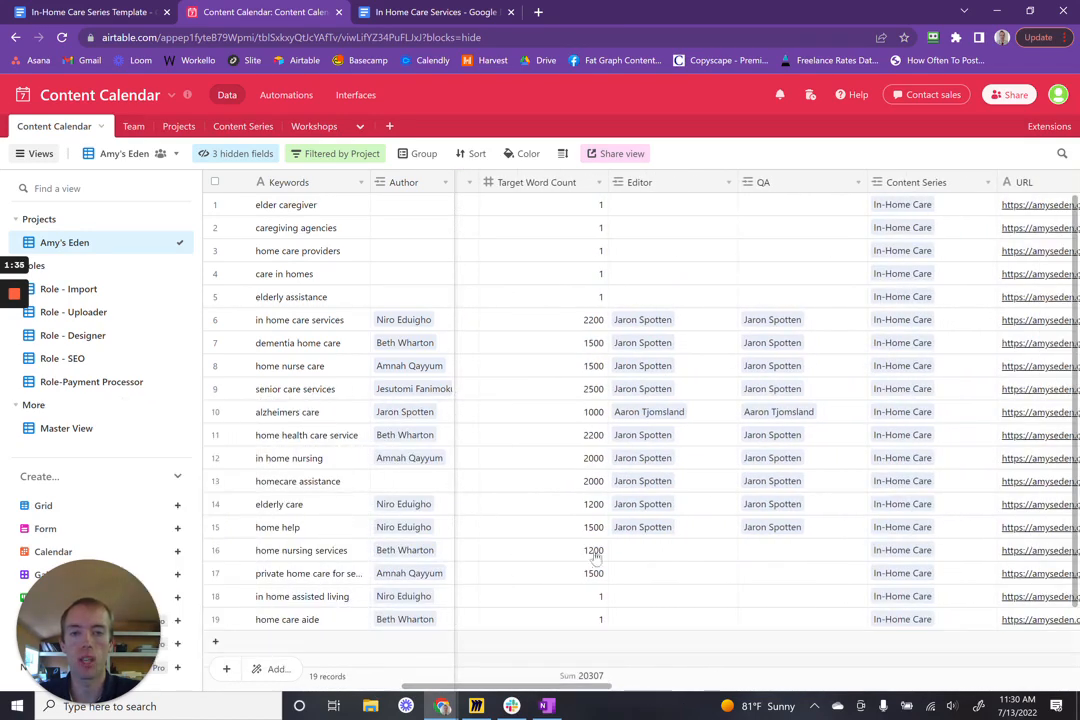
{"action": "left_click_drag", "start_coordinate": [519, 692], "coordinate": [578, 288]}
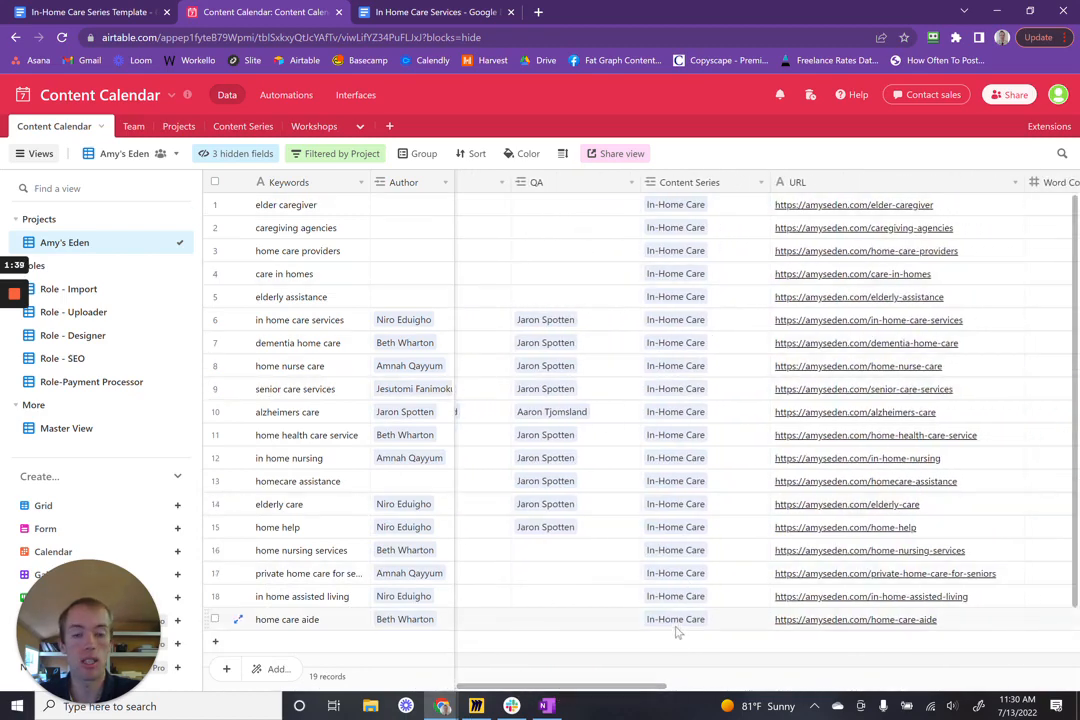
{"action": "left_click_drag", "start_coordinate": [655, 690], "coordinate": [626, 687]}
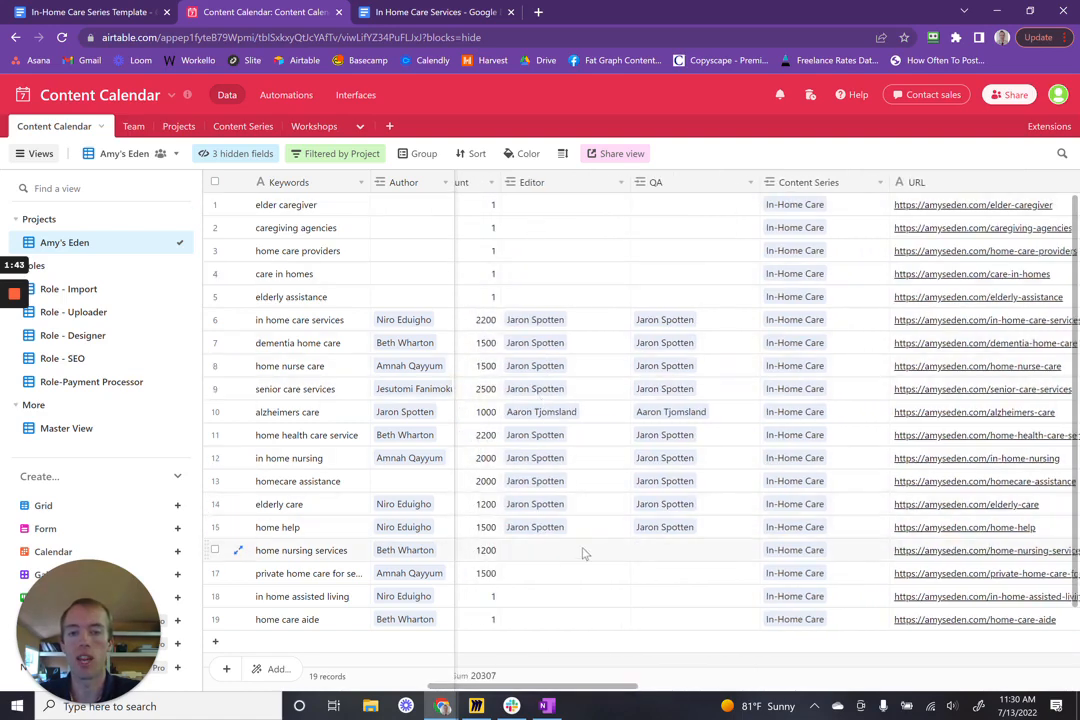
{"action": "left_click", "coordinate": [669, 550]}
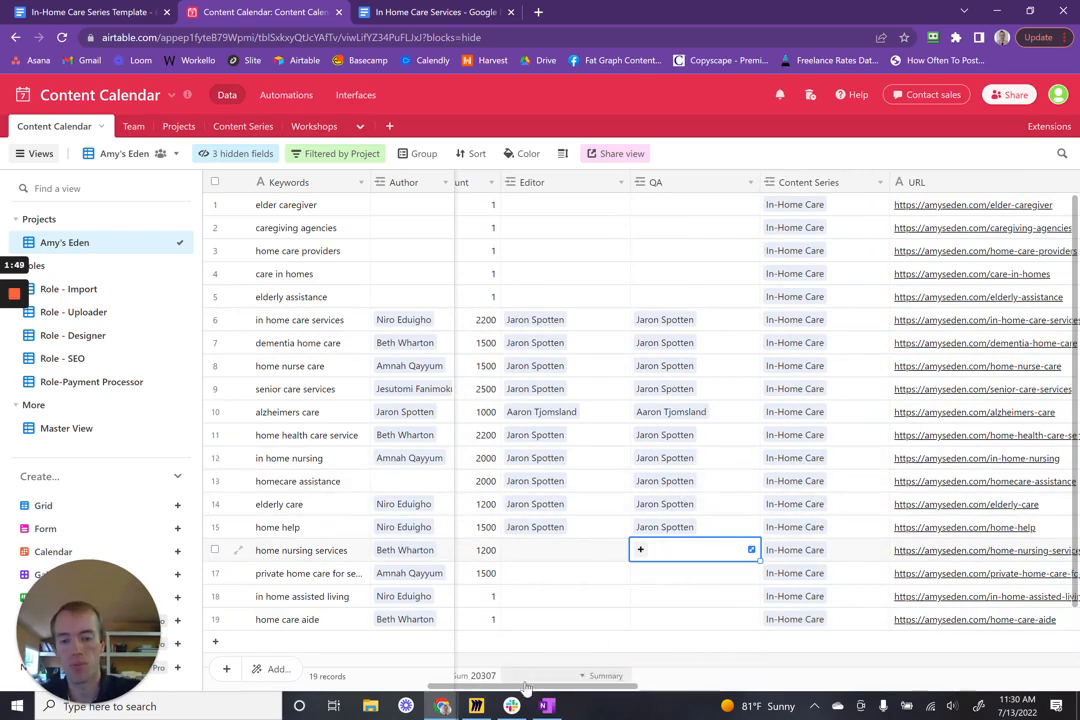
{"action": "left_click_drag", "start_coordinate": [557, 690], "coordinate": [617, 679]}
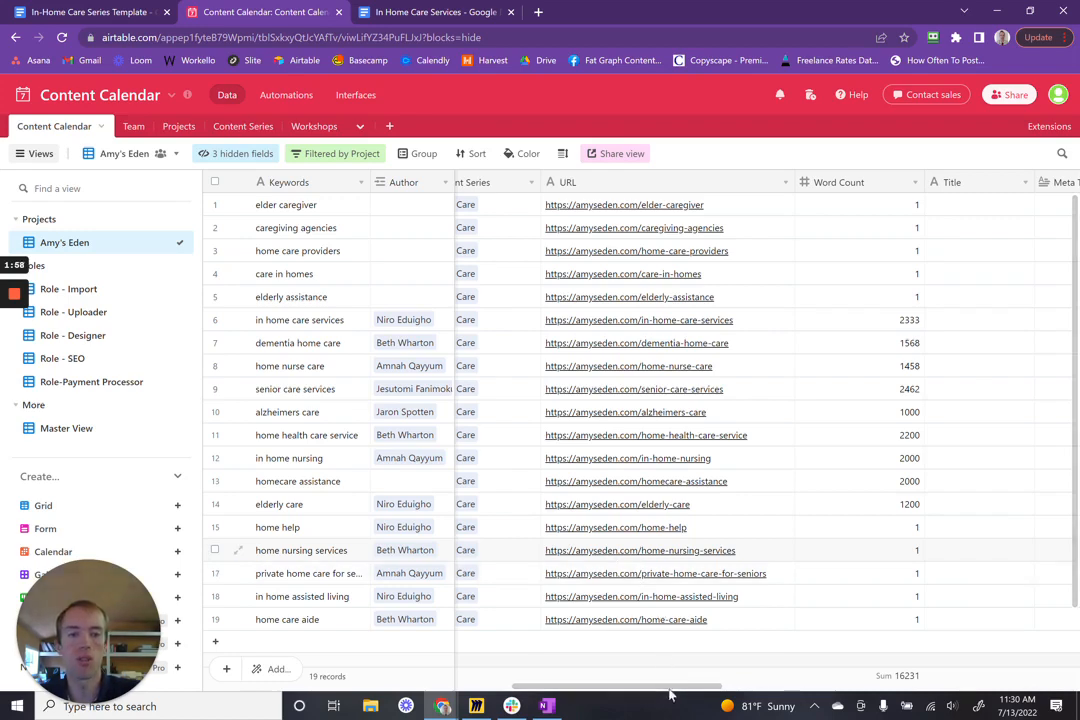
{"action": "left_click_drag", "start_coordinate": [671, 693], "coordinate": [264, 702]}
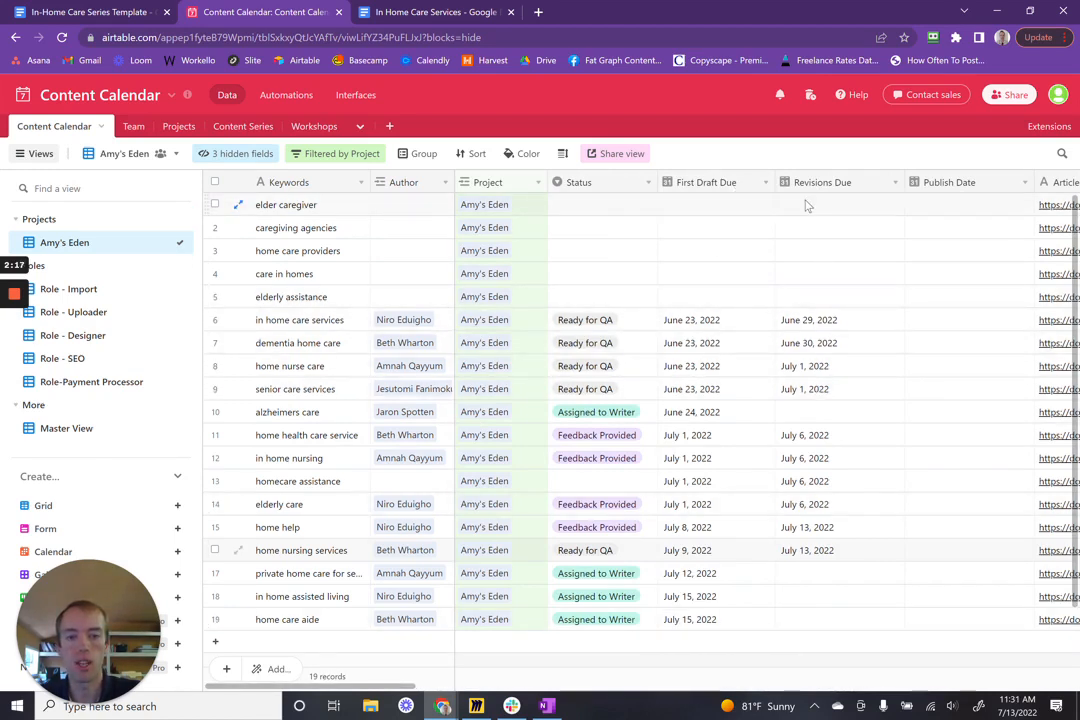
Sort the Amy's Eden records by Author from A → Z and by First Draft Due from 1 → 9.
{"action": "left_click", "coordinate": [445, 185]}
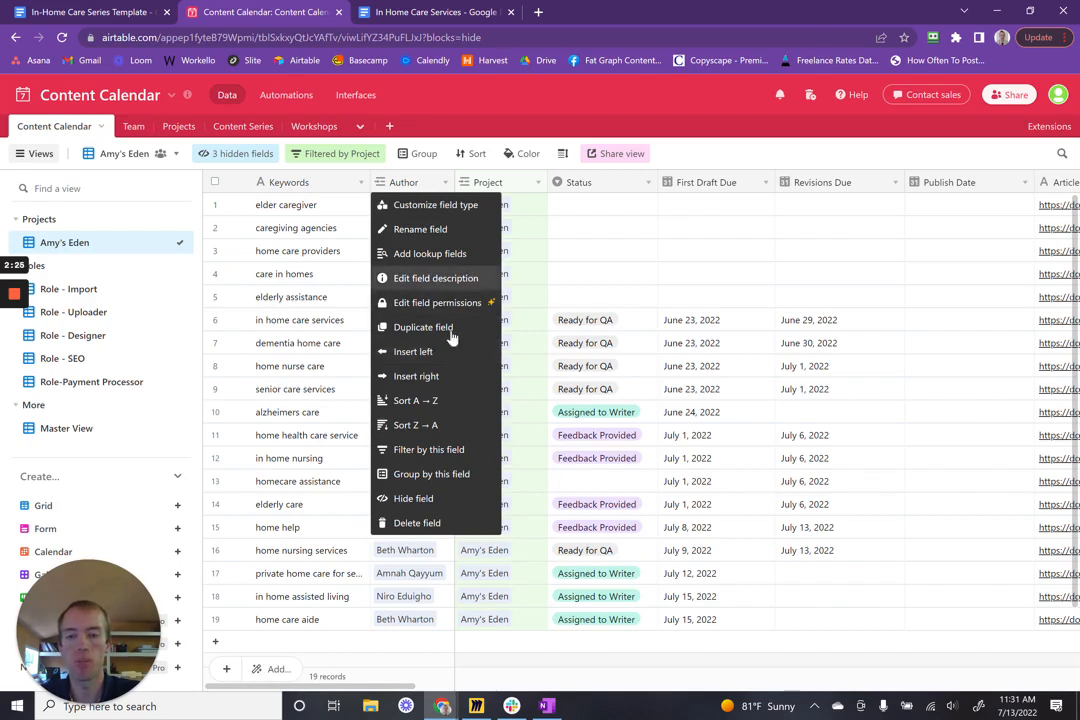
{"action": "left_click", "coordinate": [436, 401]}
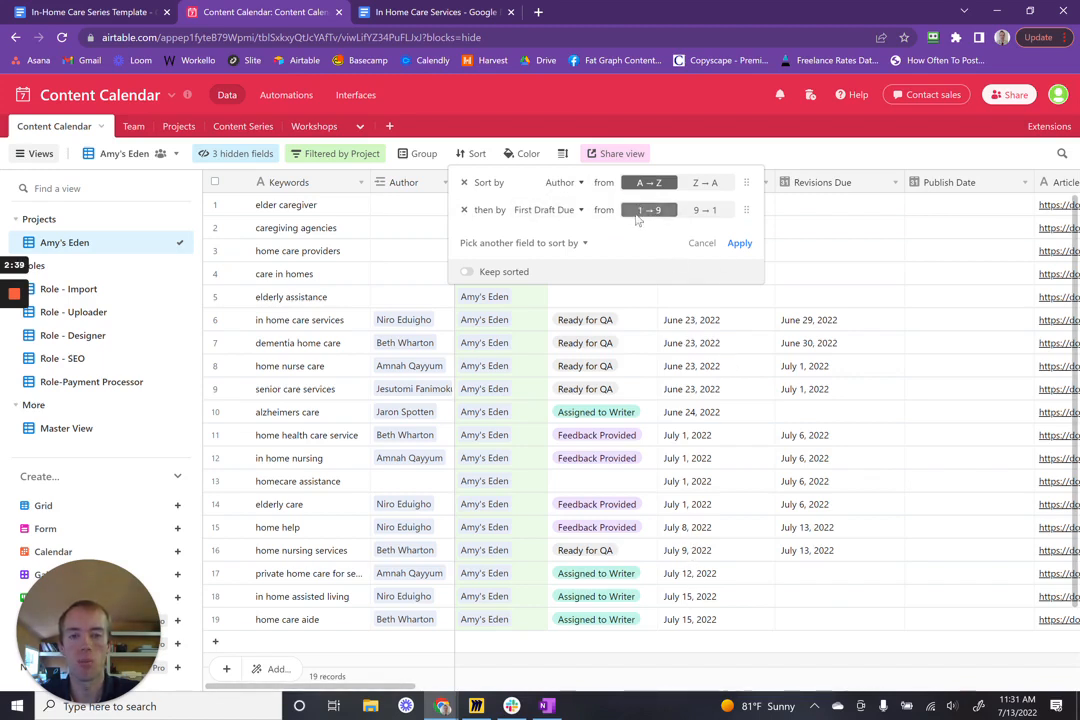
{"action": "left_click", "coordinate": [740, 245]}
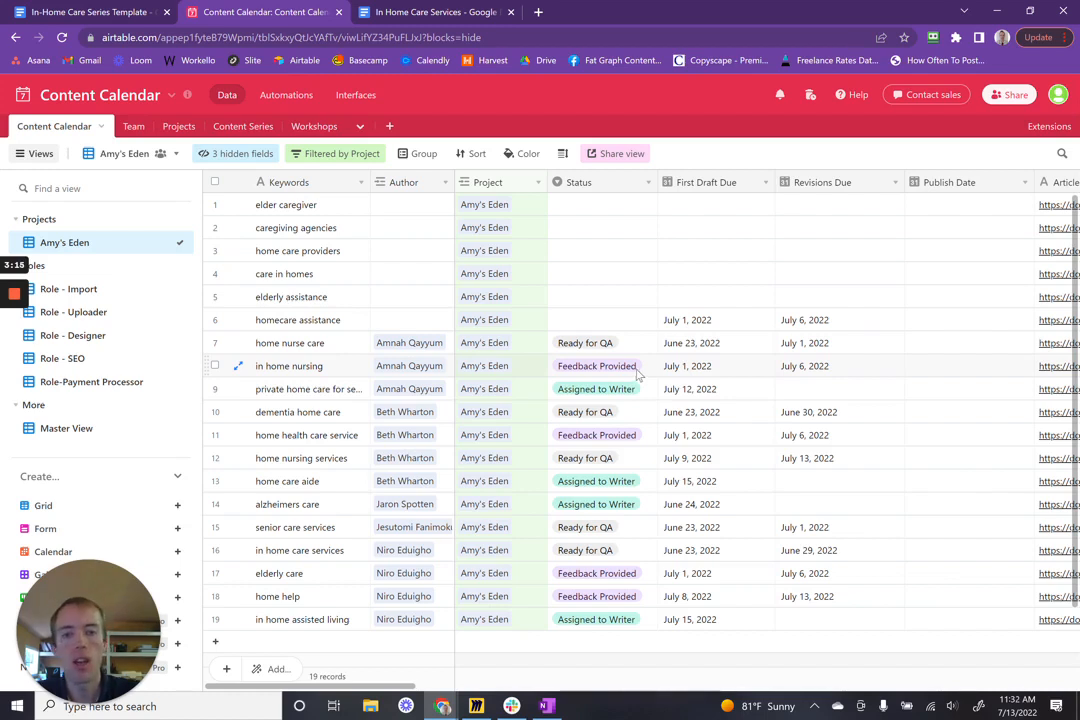
Review the available Status options on the in home nursing record and check the Editor and QA assignments.
{"action": "left_click", "coordinate": [642, 371]}
{"action": "left_click", "coordinate": [648, 368]}
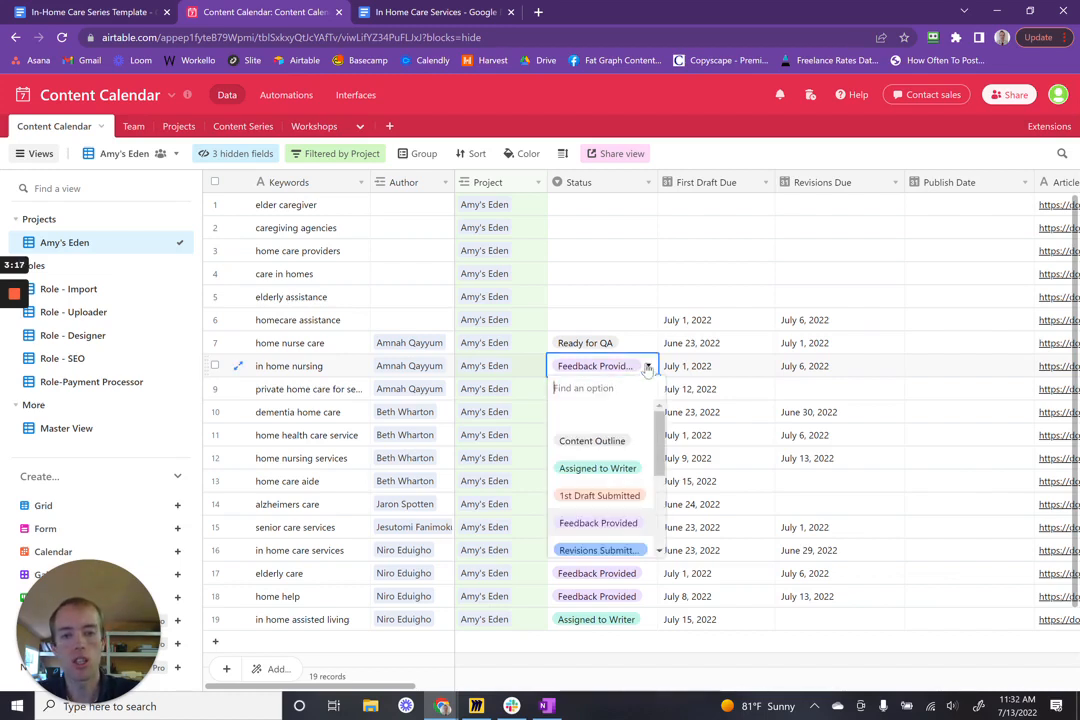
{"action": "scroll", "coordinate": [628, 475], "scroll_direction": "down", "scroll_amount": 2}
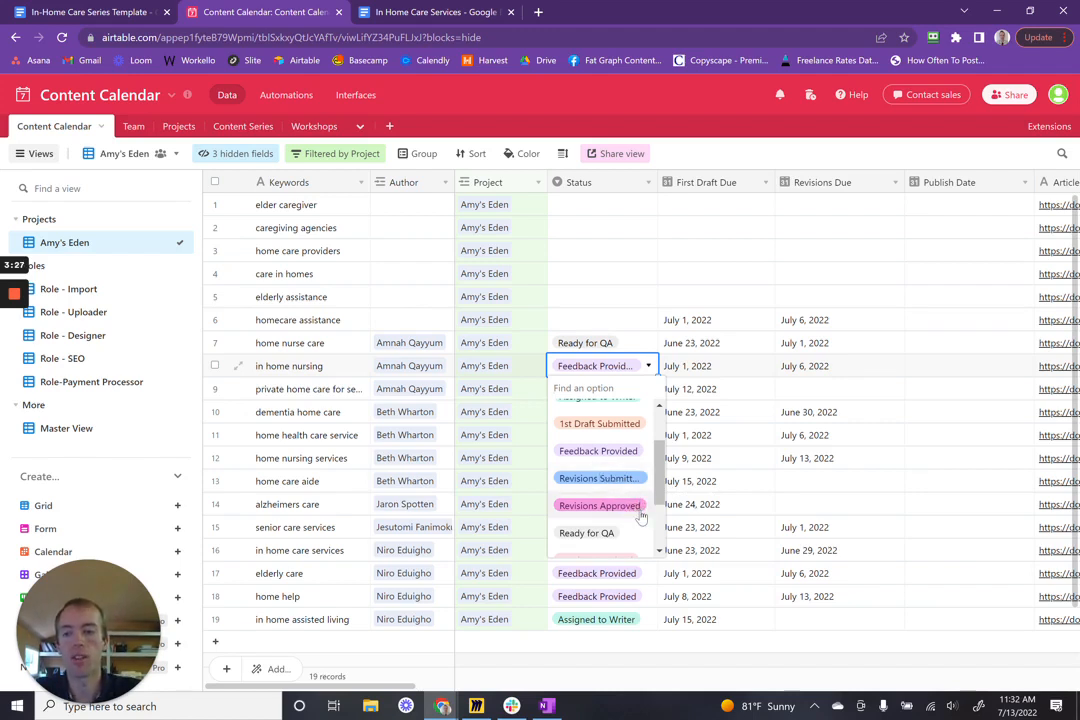
{"action": "left_click_drag", "start_coordinate": [660, 495], "coordinate": [661, 517]}
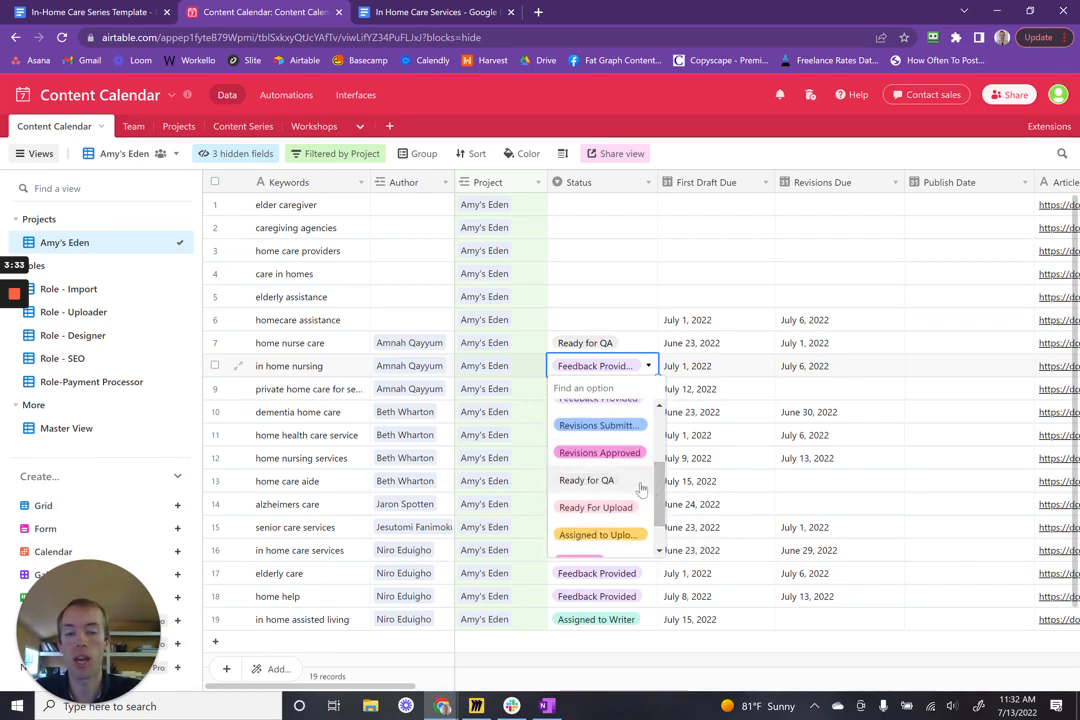
{"action": "scroll", "coordinate": [650, 450], "scroll_direction": "up", "scroll_amount": 3}
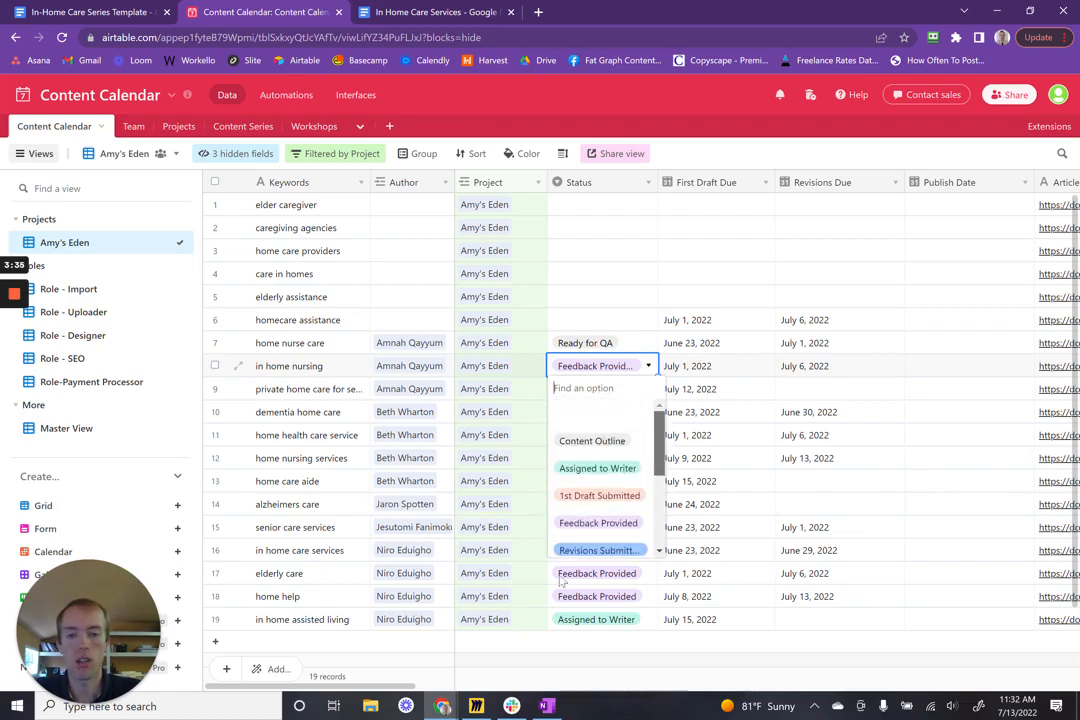
{"action": "left_click", "coordinate": [632, 304]}
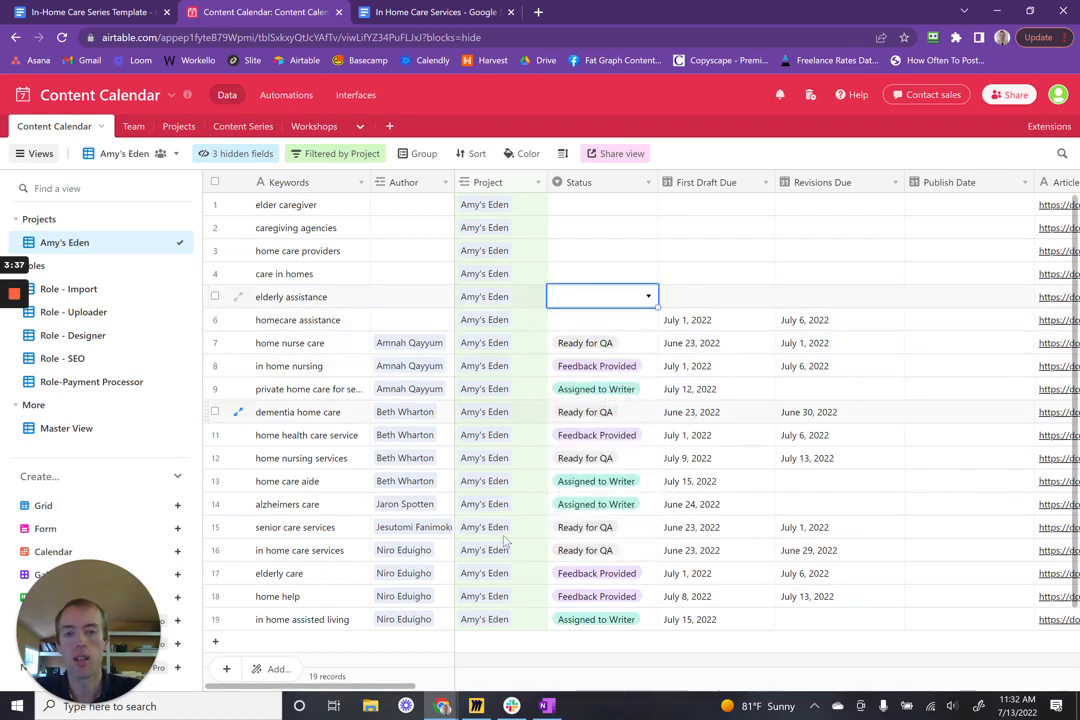
{"action": "left_click_drag", "start_coordinate": [407, 690], "coordinate": [601, 634]}
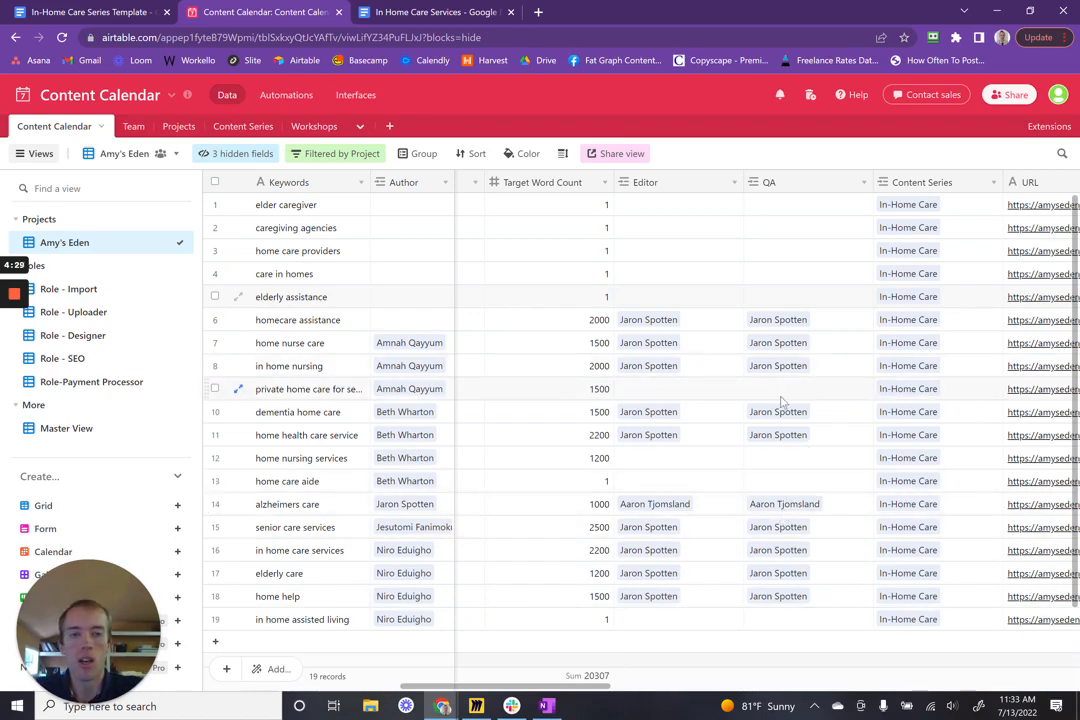
{"action": "left_click_drag", "start_coordinate": [600, 688], "coordinate": [310, 630]}
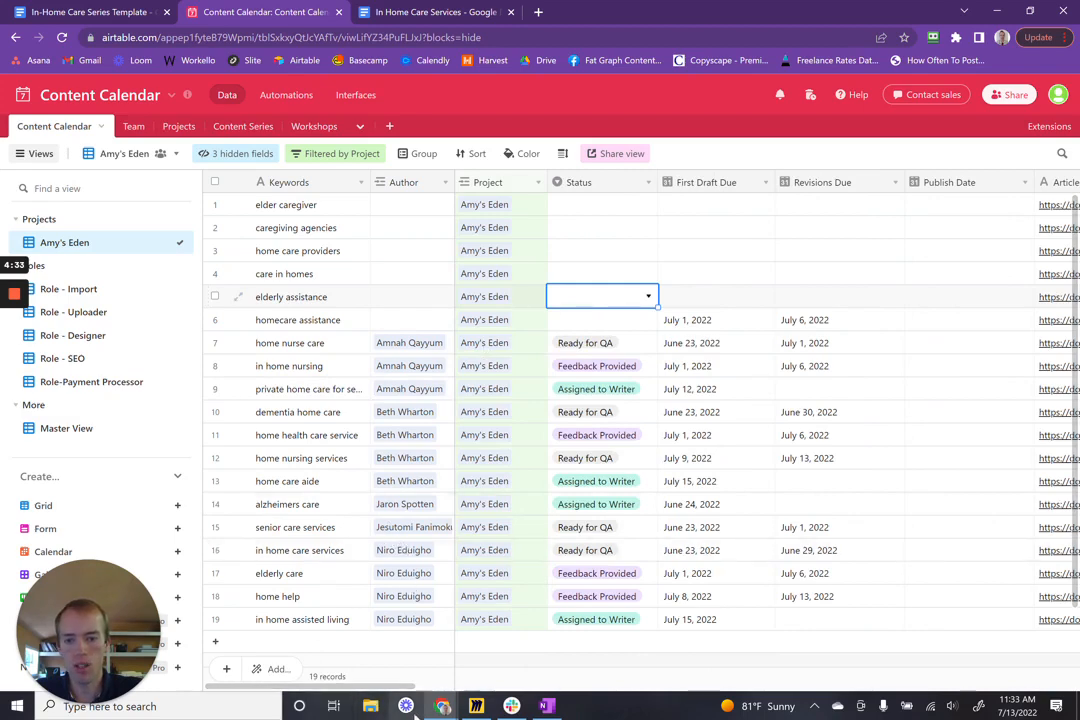
Check the Airtable loom note in Google Keep again and return to the Content Calendar in Airtable.
{"action": "mouse_move", "coordinate": [440, 706]}
{"action": "left_click", "coordinate": [440, 648]}
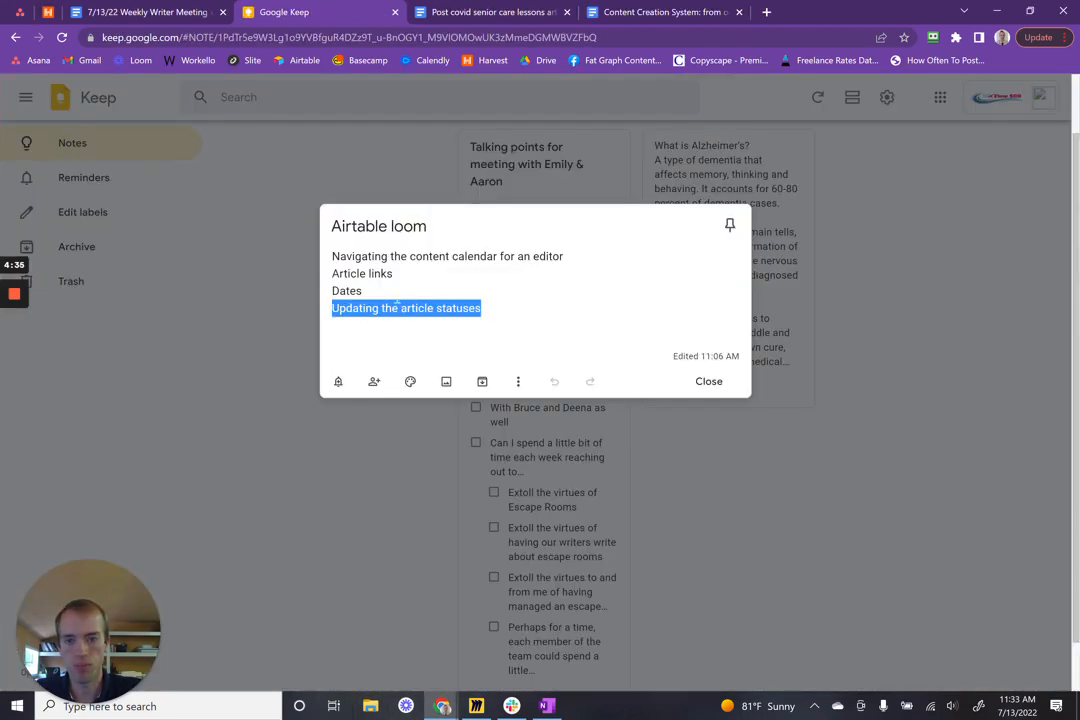
{"action": "left_click", "coordinate": [388, 256]}
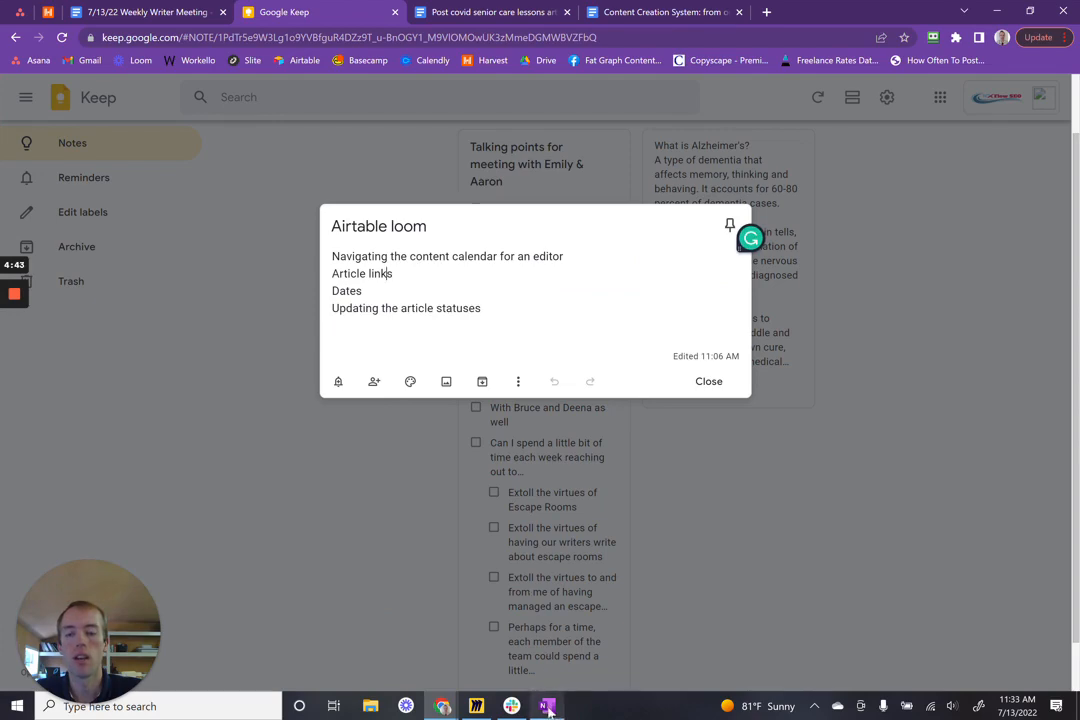
{"action": "mouse_move", "coordinate": [444, 707]}
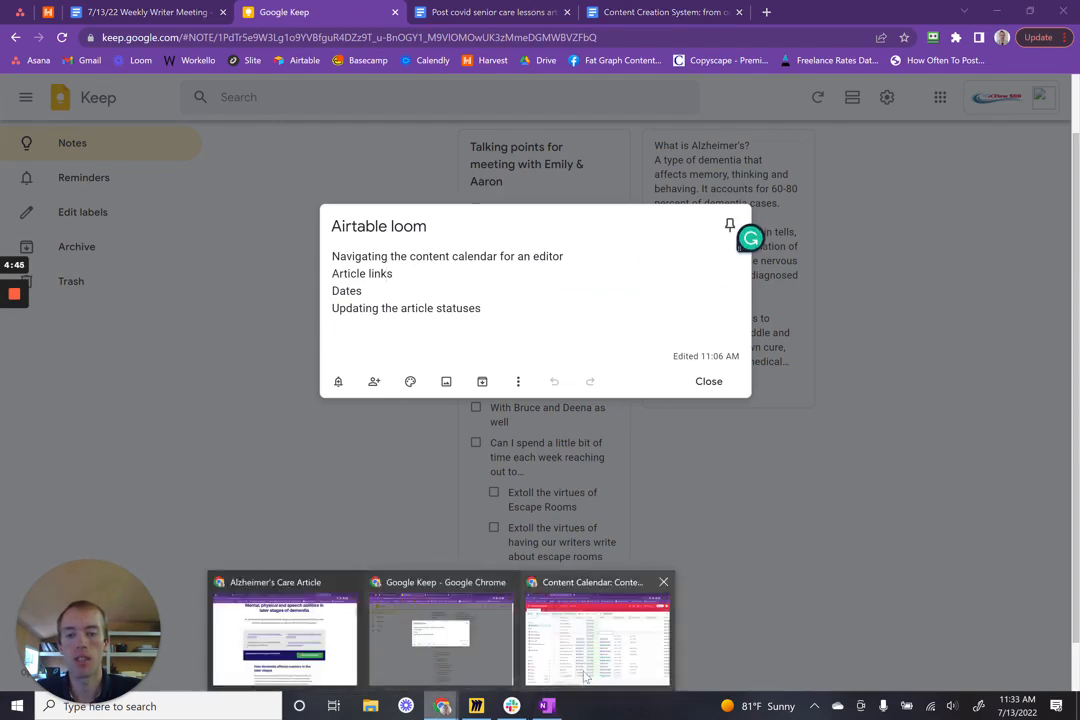
{"action": "left_click", "coordinate": [597, 630]}
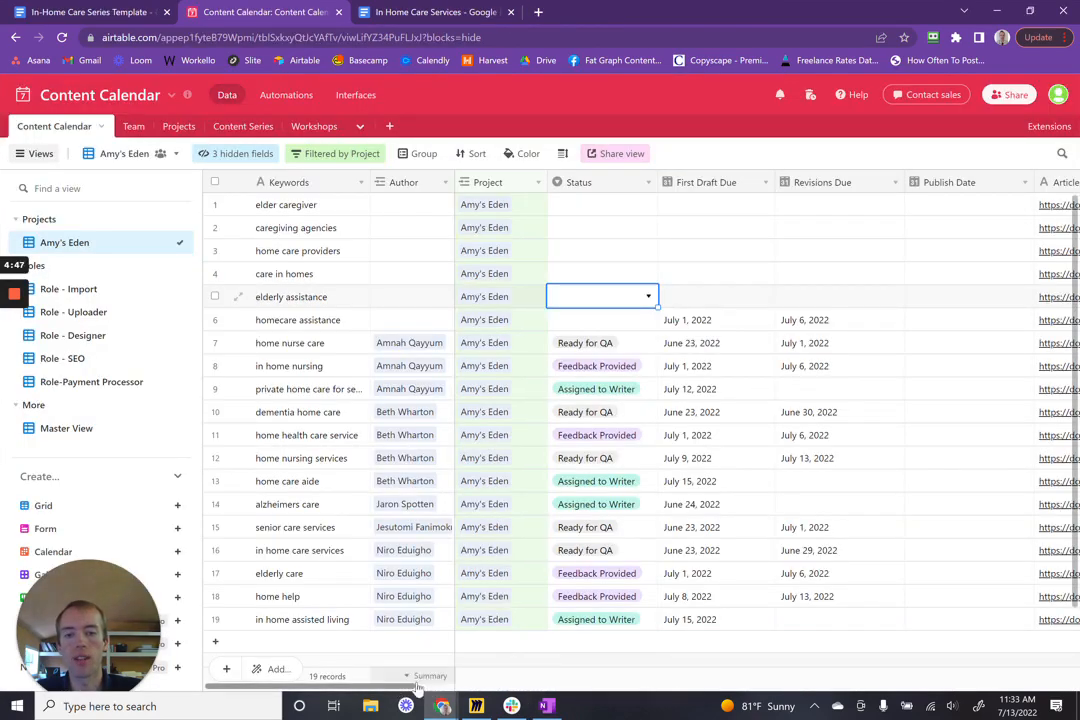
Open the in home nursing article's Google Doc from its Article Link in the Content Calendar.
{"action": "mouse_move", "coordinate": [397, 687]}
{"action": "left_mouse_down"}
{"action": "mouse_move", "coordinate": [437, 690]}
{"action": "mouse_move", "coordinate": [399, 688]}
{"action": "left_mouse_up"}
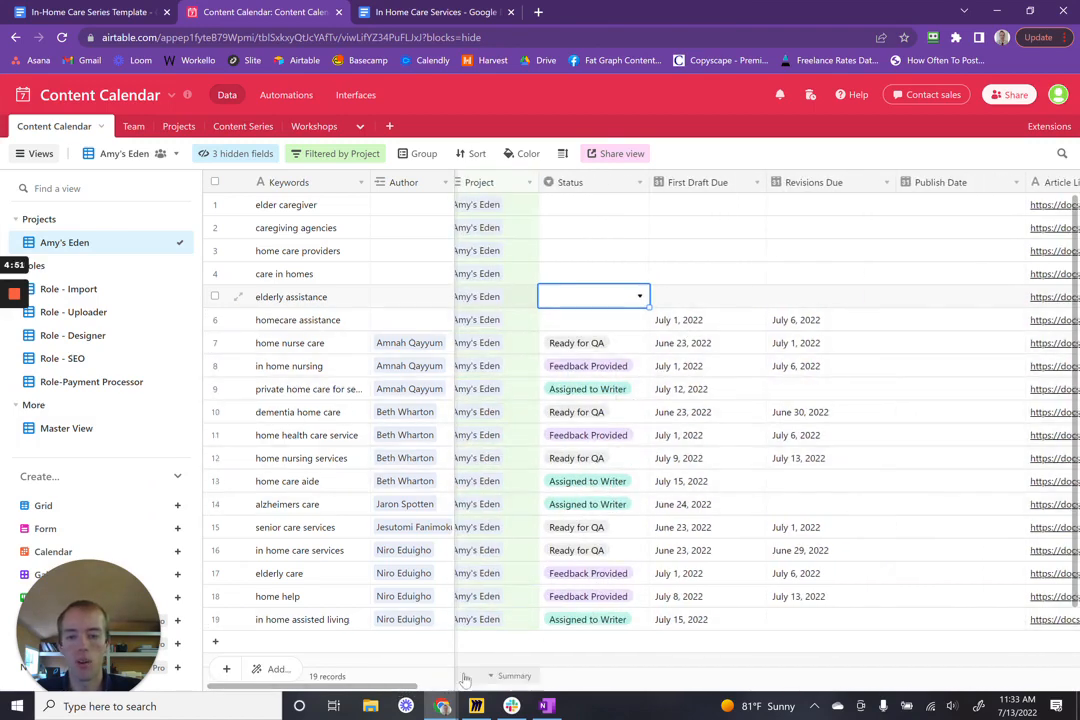
{"action": "left_click_drag", "start_coordinate": [409, 687], "coordinate": [426, 685]}
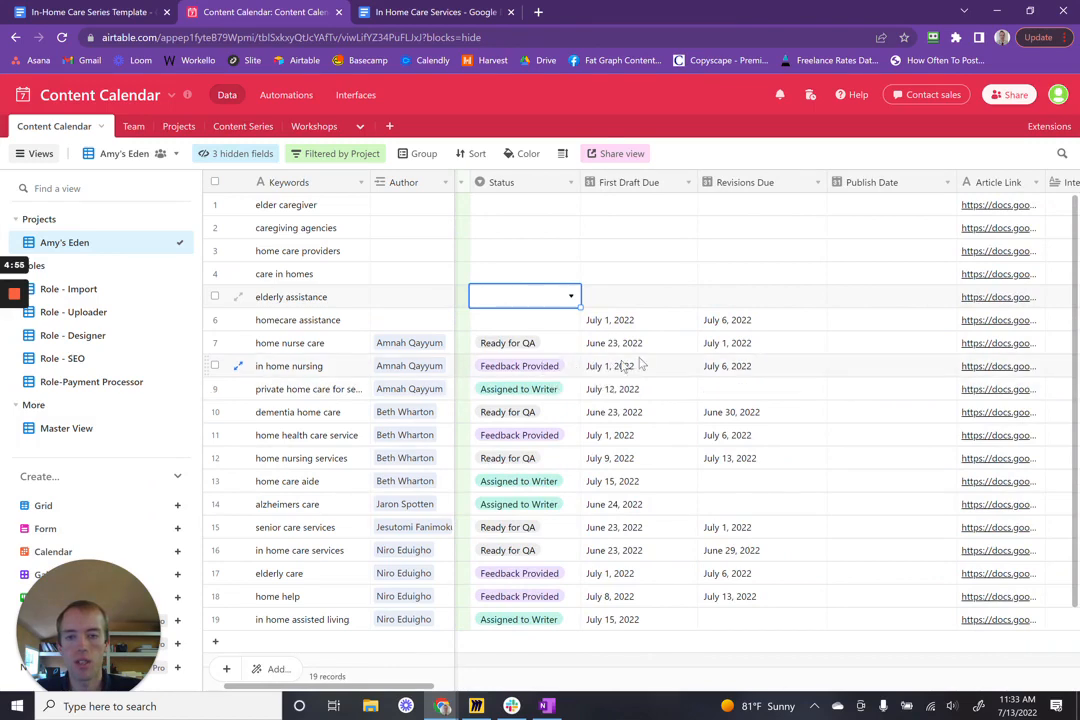
{"action": "left_click", "coordinate": [990, 372]}
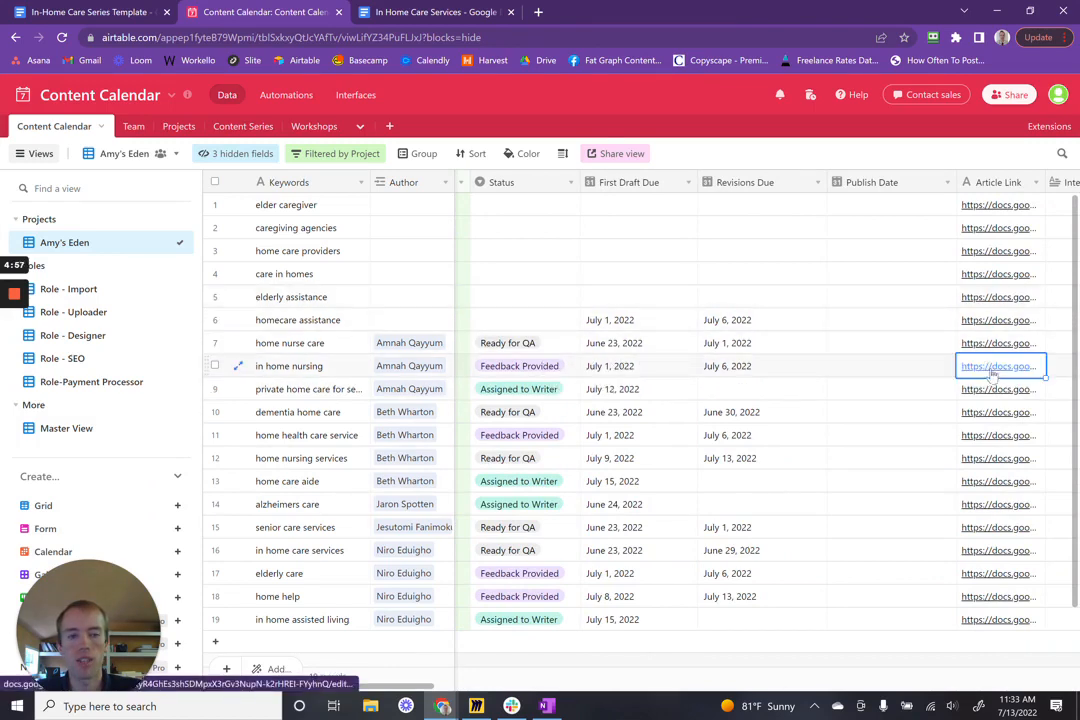
{"action": "left_click", "coordinate": [991, 368]}
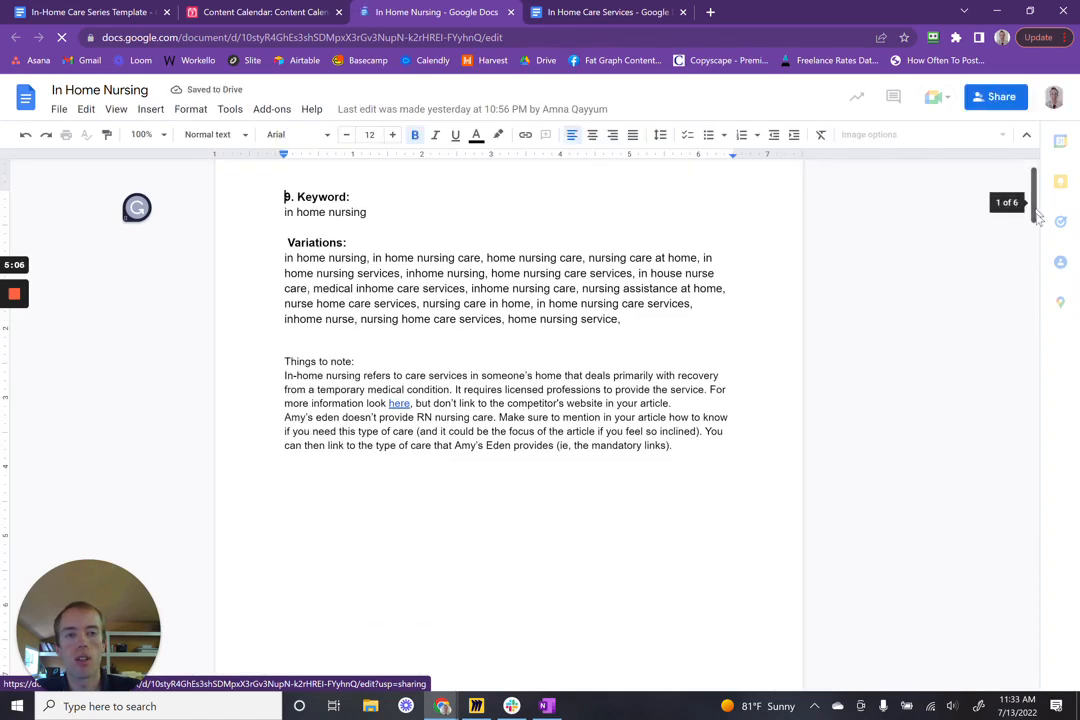
Review the keyword, variations and things to note at the start of the In Home Nursing document.
{"action": "left_click_drag", "start_coordinate": [1037, 213], "coordinate": [1035, 157]}
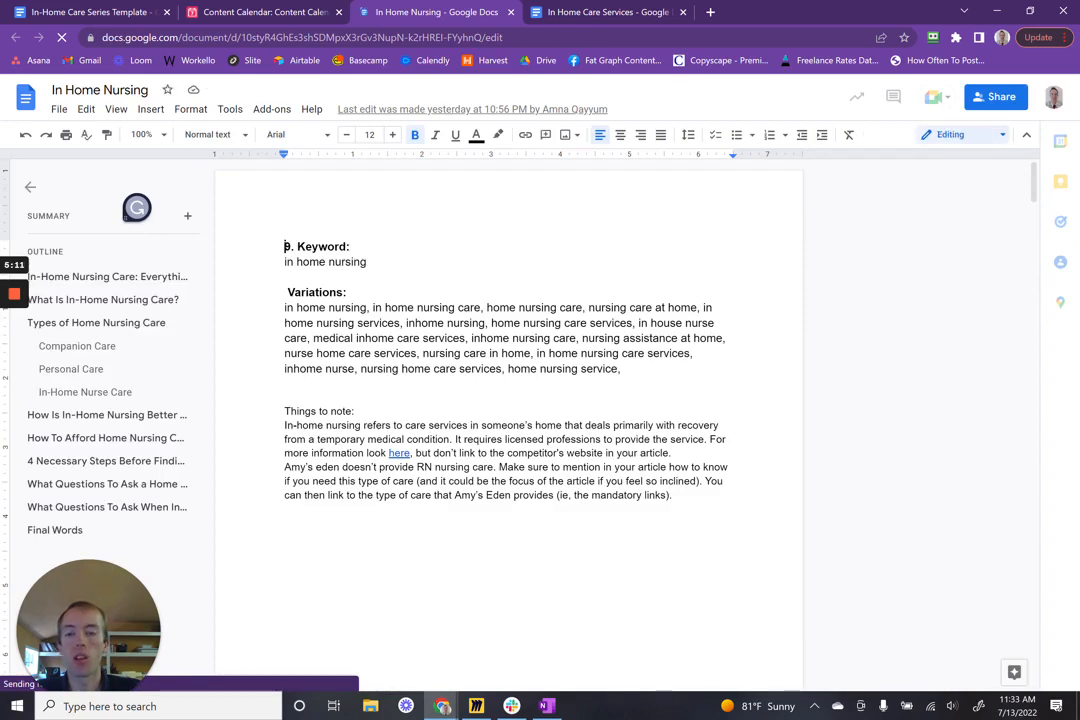
{"action": "key", "text": "ctrl+a"}
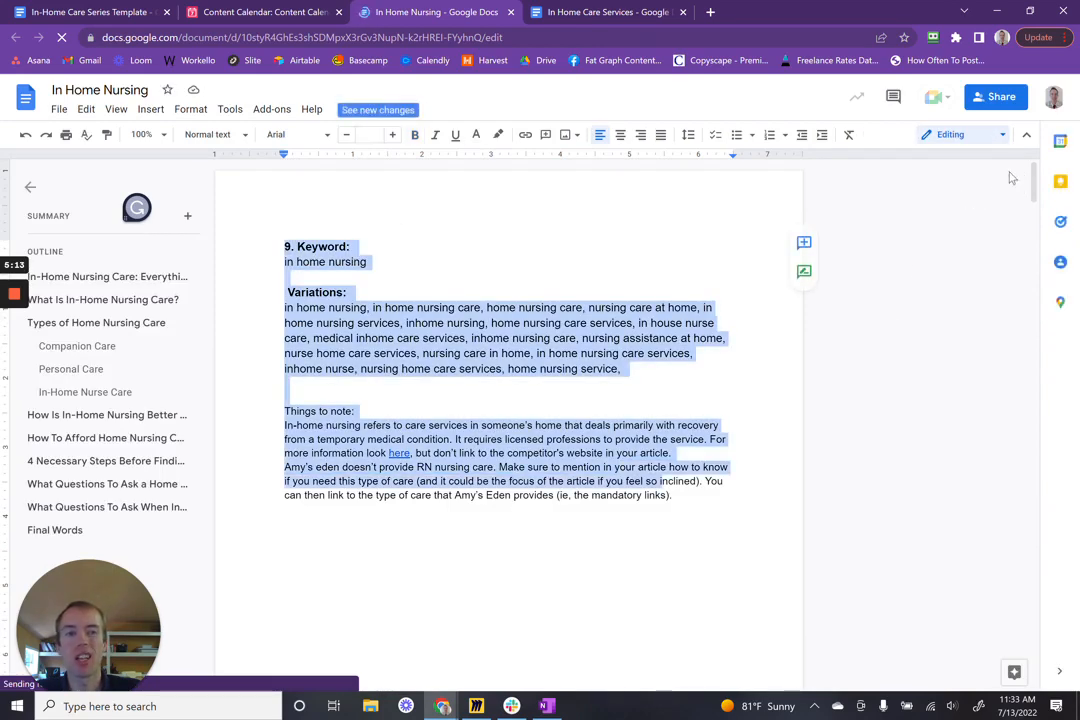
{"action": "left_click_drag", "start_coordinate": [1034, 182], "coordinate": [1033, 167]}
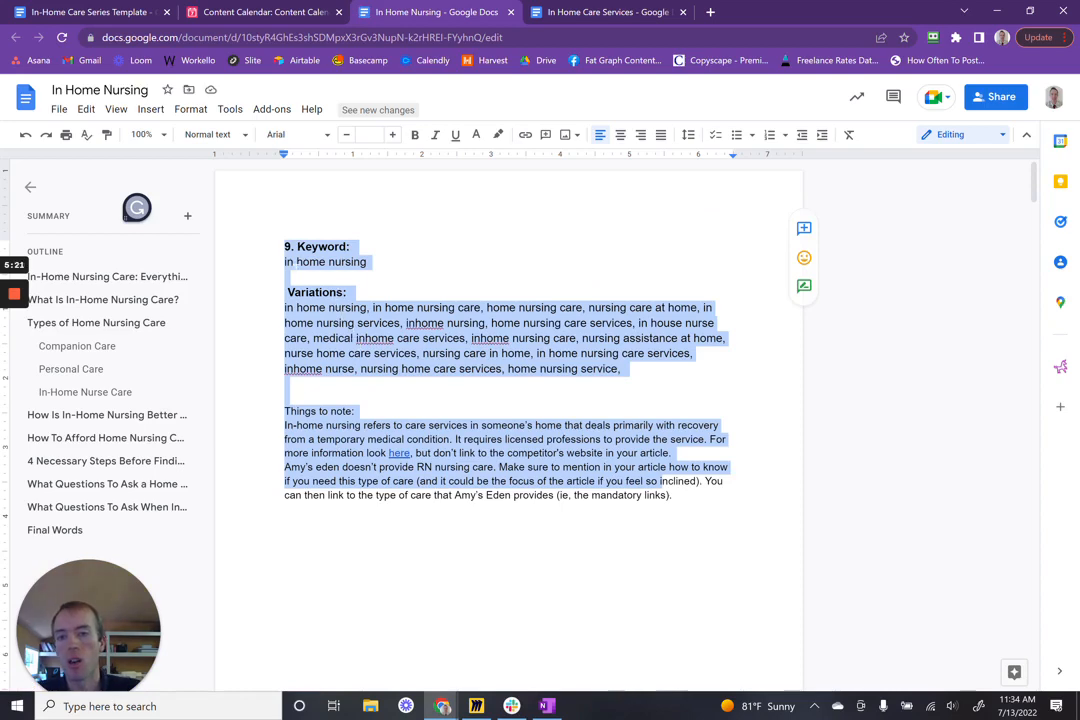
{"action": "left_click", "coordinate": [295, 246]}
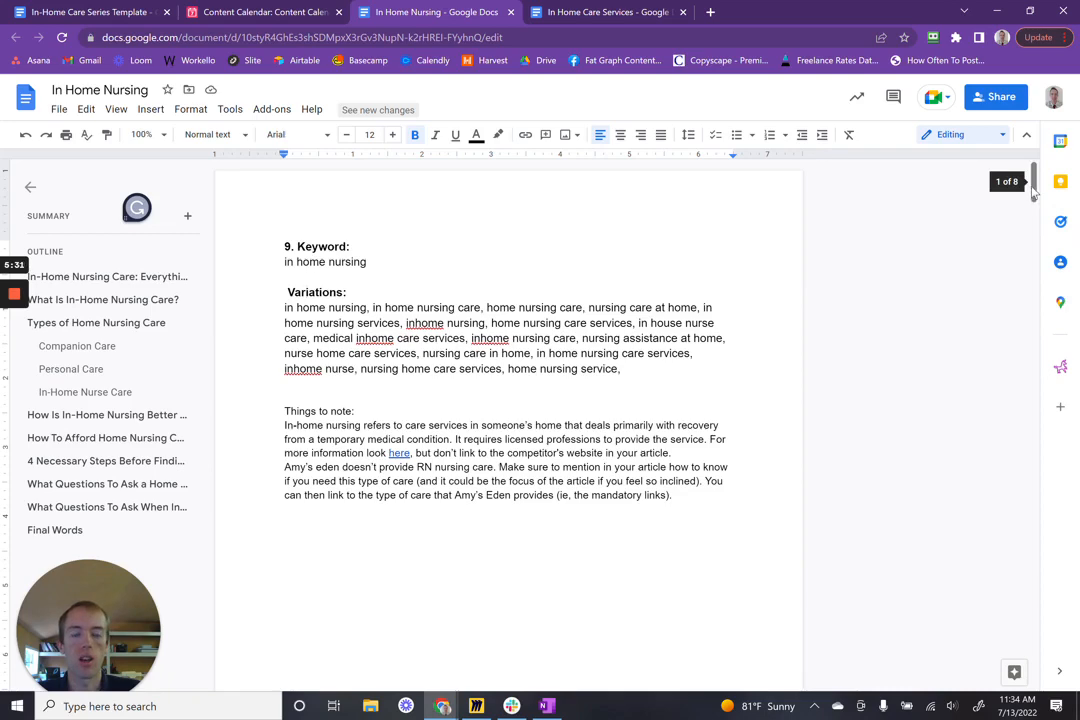
{"action": "left_click_drag", "start_coordinate": [1036, 185], "coordinate": [1037, 207]}
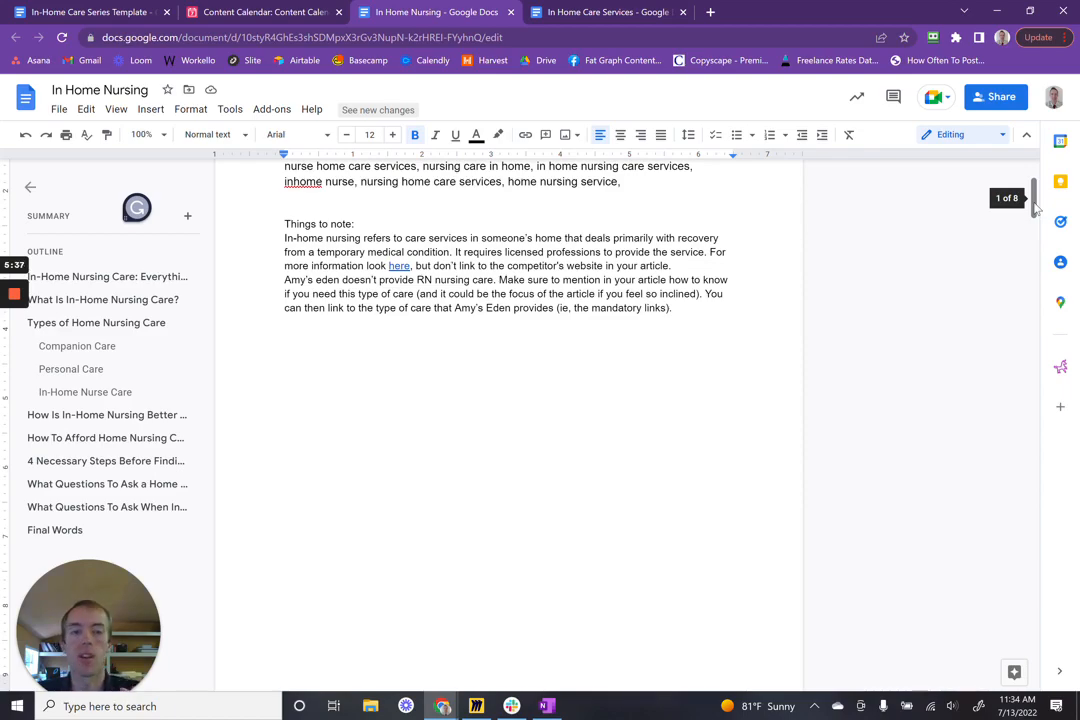
Switch the In Home Nursing document from direct editing to Suggesting mode.
{"action": "scroll", "coordinate": [911, 370], "scroll_direction": "down", "scroll_amount": 10}
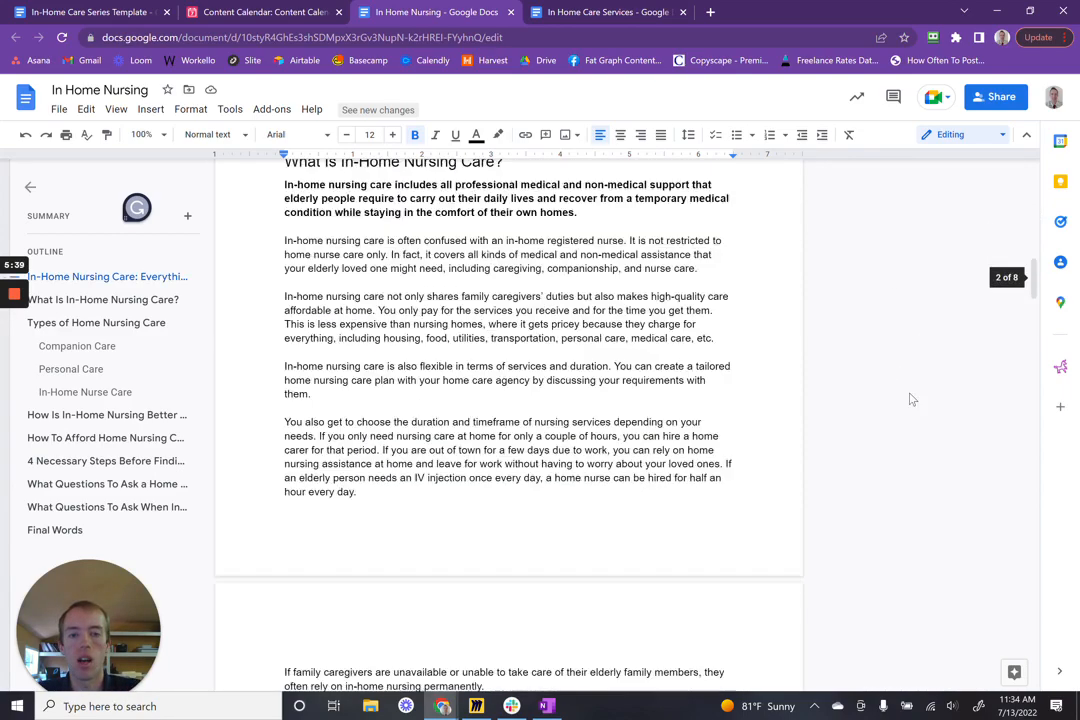
{"action": "scroll", "coordinate": [1005, 351], "scroll_direction": "down", "scroll_amount": 8}
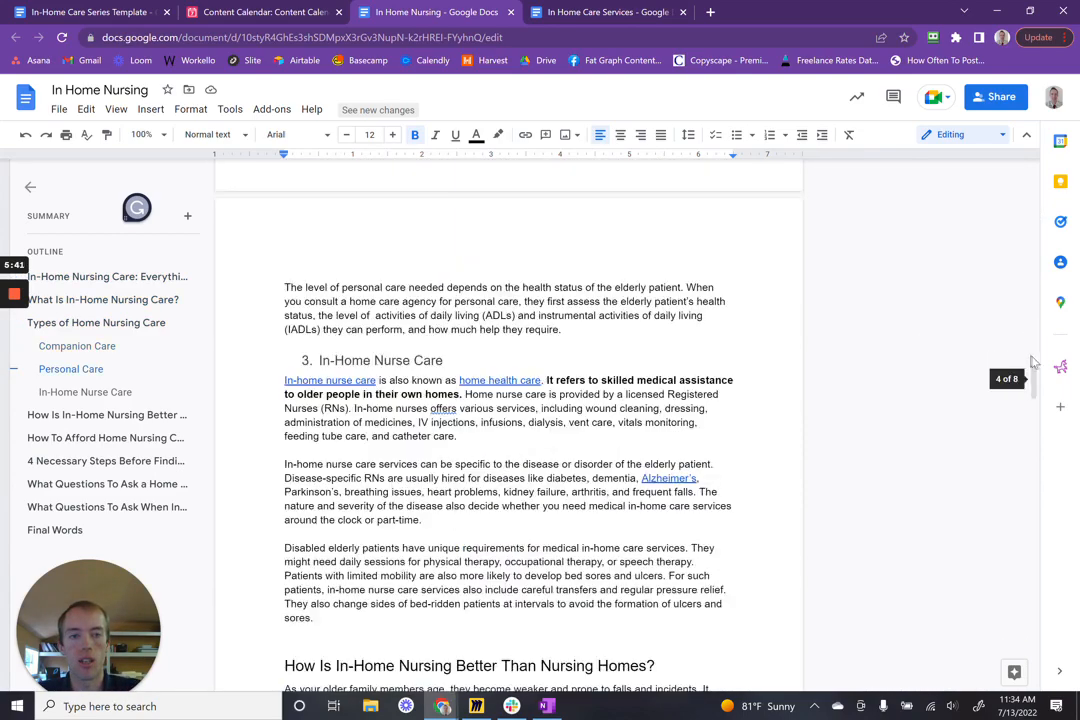
{"action": "left_click_drag", "start_coordinate": [1035, 385], "coordinate": [1033, 424]}
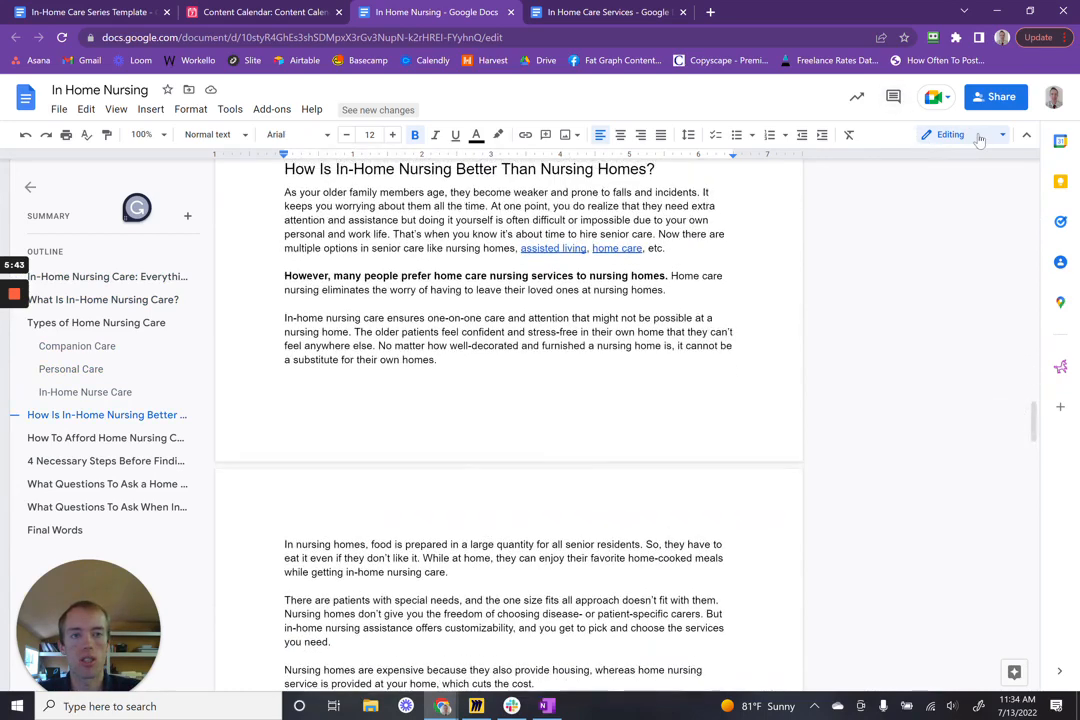
{"action": "left_click", "coordinate": [979, 137]}
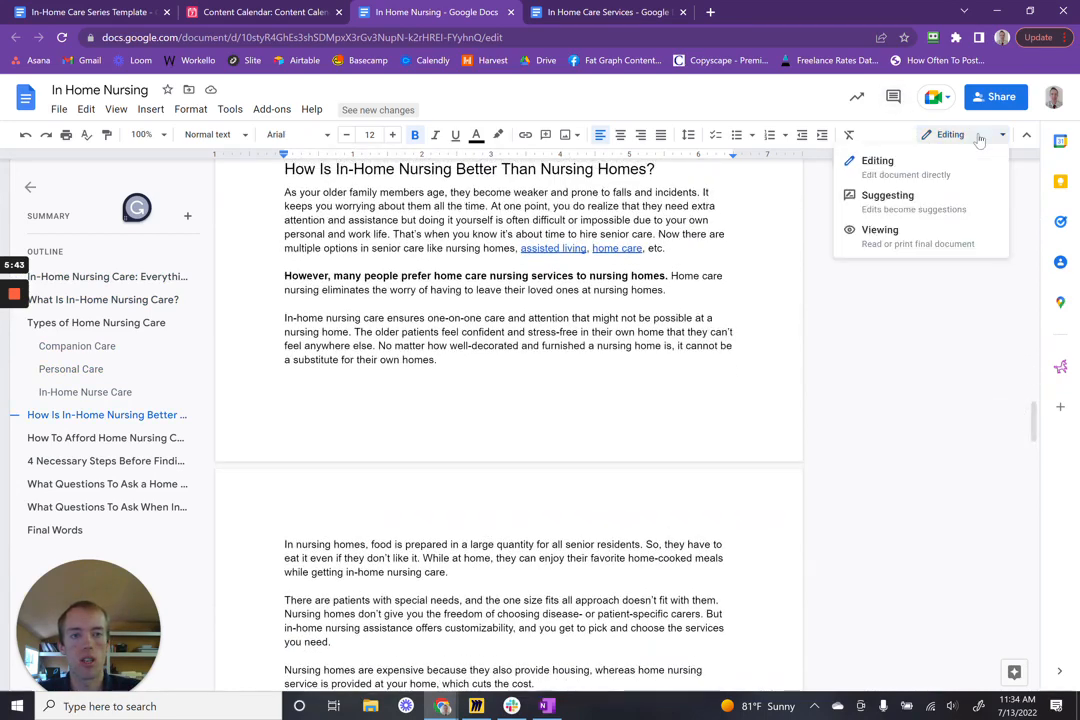
{"action": "left_click", "coordinate": [951, 207]}
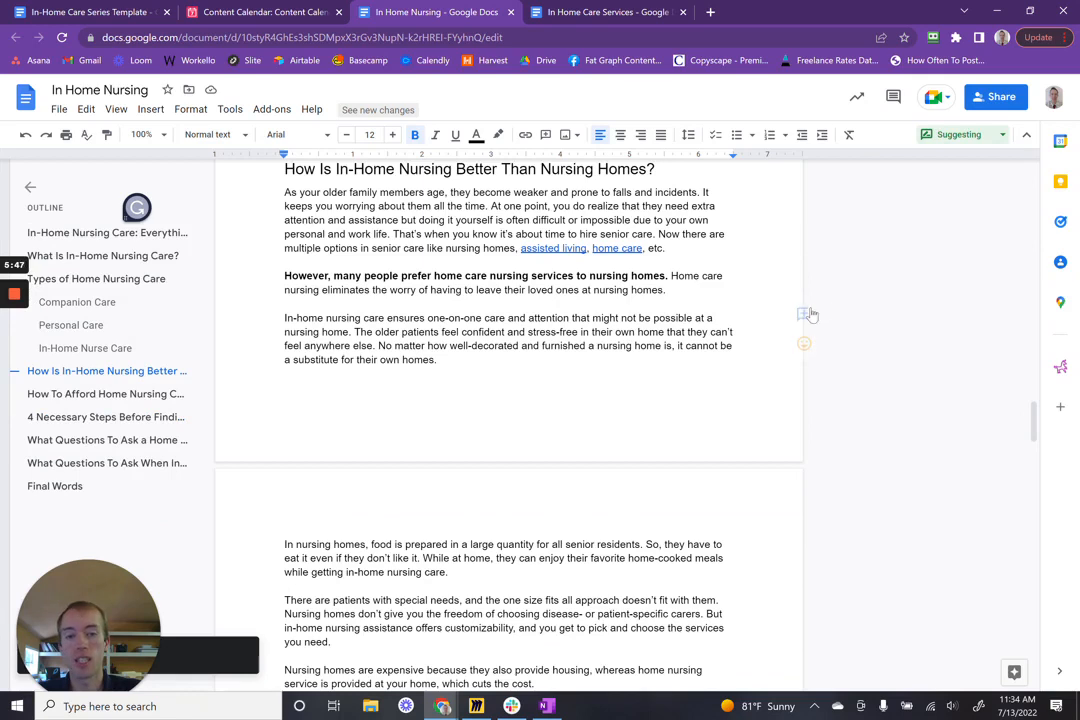
Try starting a comment on the "How Is In-Home Nursing Better Than Nursing Homes?" heading and its paragraphs, leaving it empty.
{"action": "left_click_drag", "start_coordinate": [653, 276], "coordinate": [735, 275]}
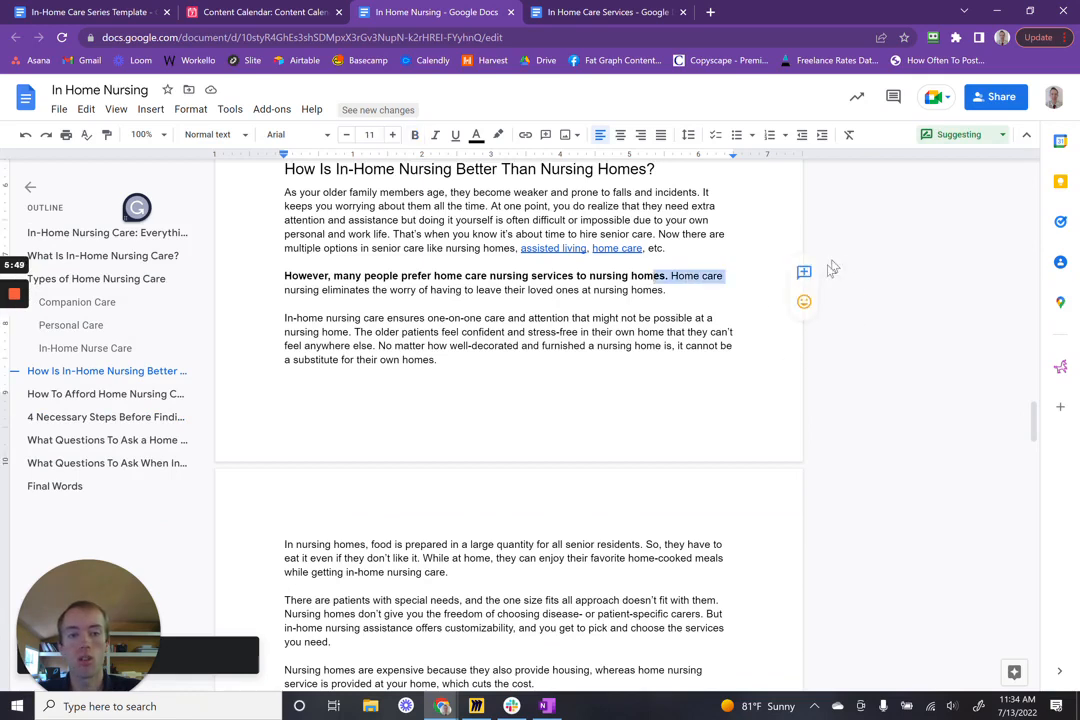
{"action": "left_click", "coordinate": [440, 360]}
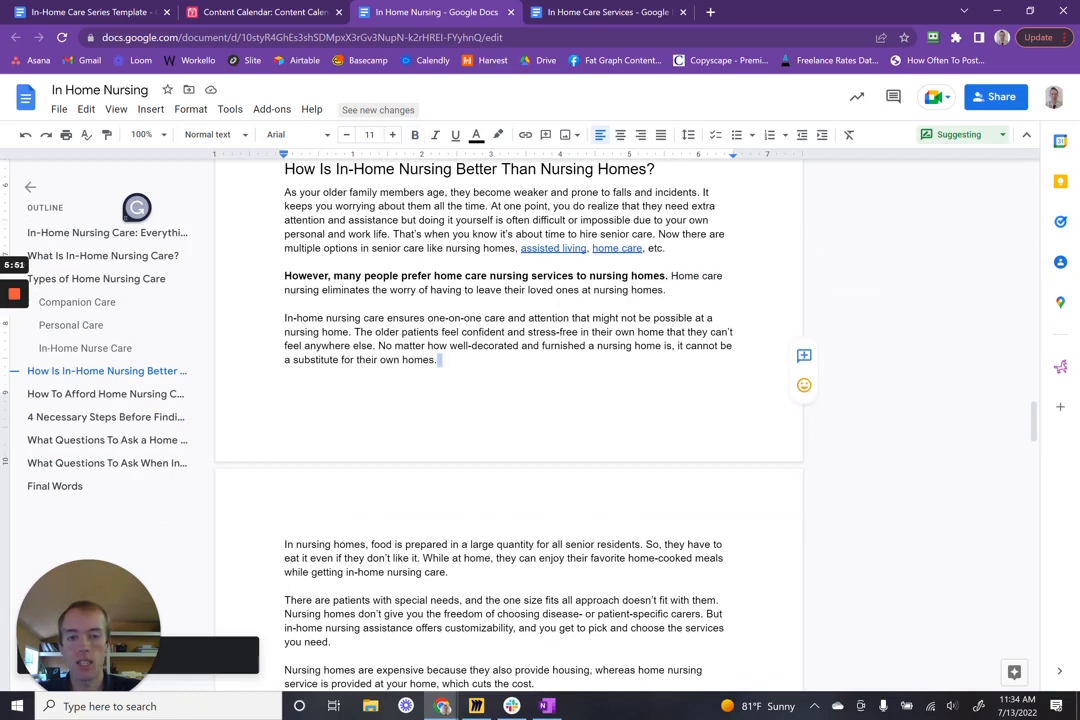
{"action": "left_click_drag", "start_coordinate": [489, 346], "coordinate": [732, 346]}
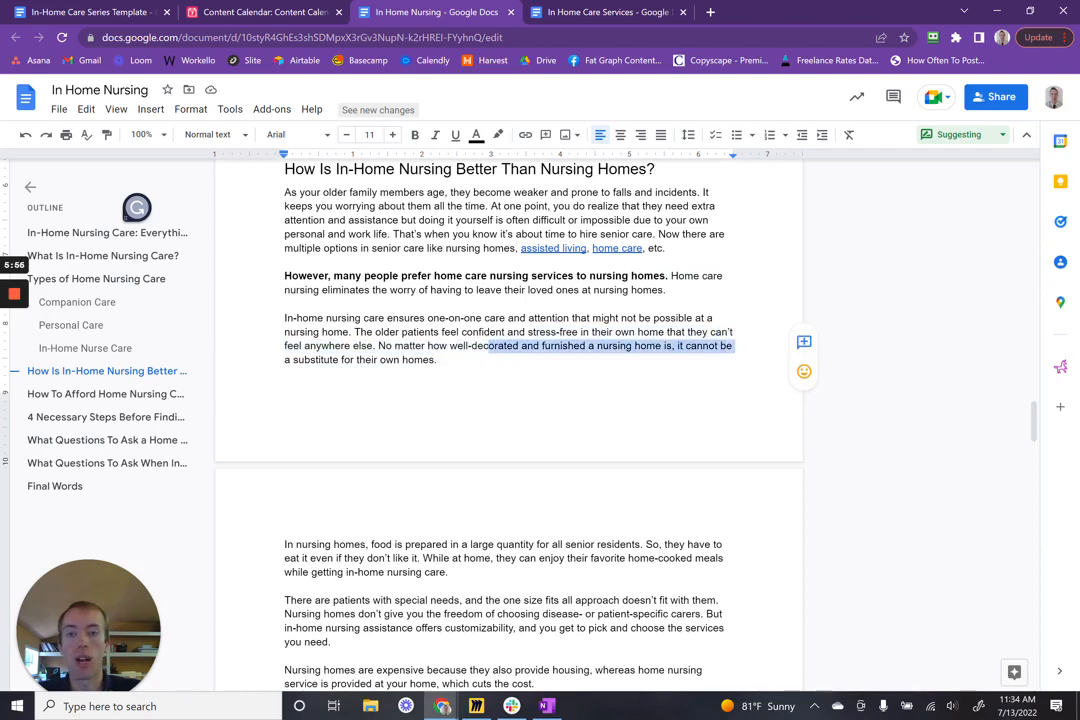
{"action": "left_click_drag", "start_coordinate": [285, 193], "coordinate": [443, 280]}
{"action": "left_click", "coordinate": [287, 229]}
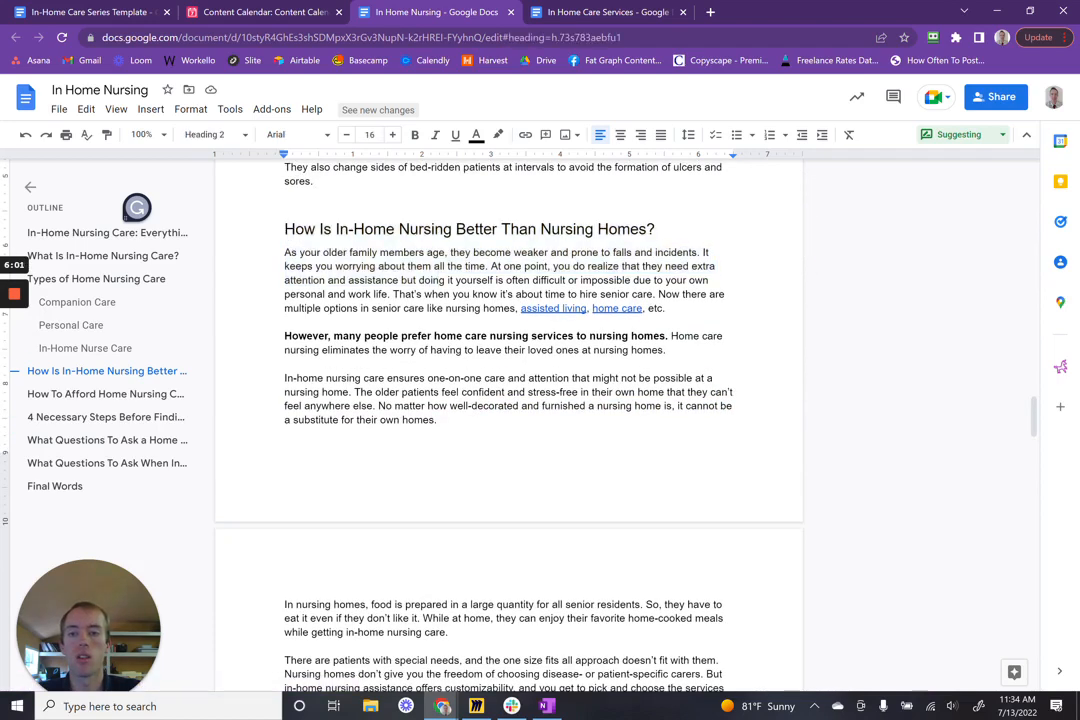
{"action": "left_click_drag", "start_coordinate": [287, 229], "coordinate": [525, 406]}
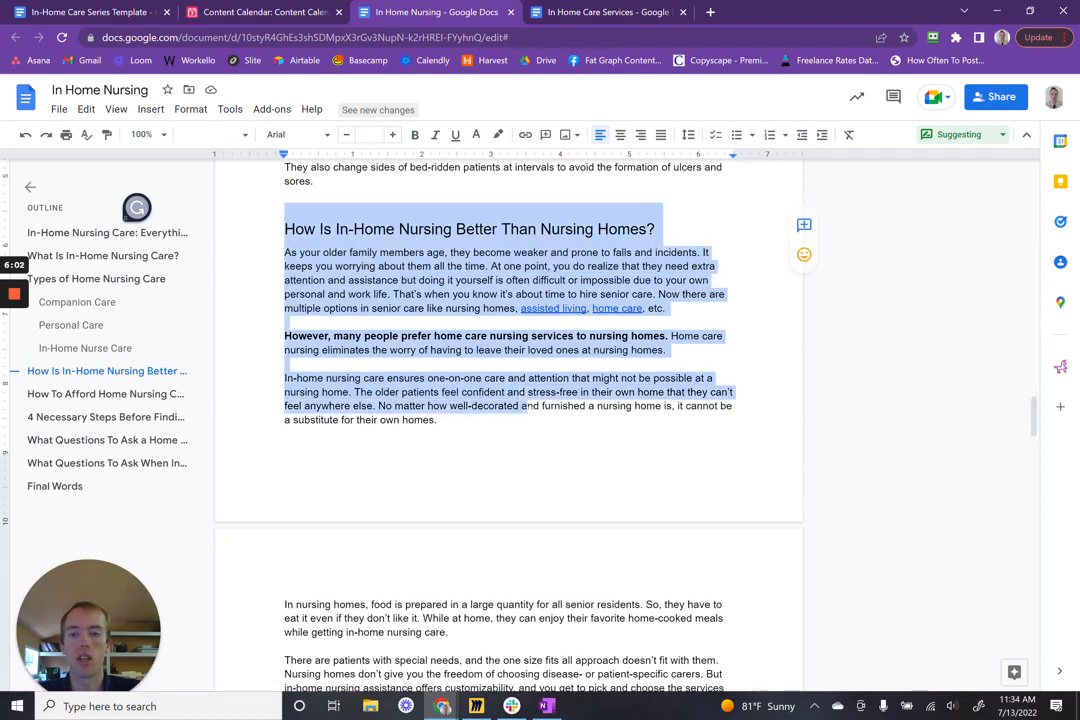
{"action": "left_click", "coordinate": [803, 225]}
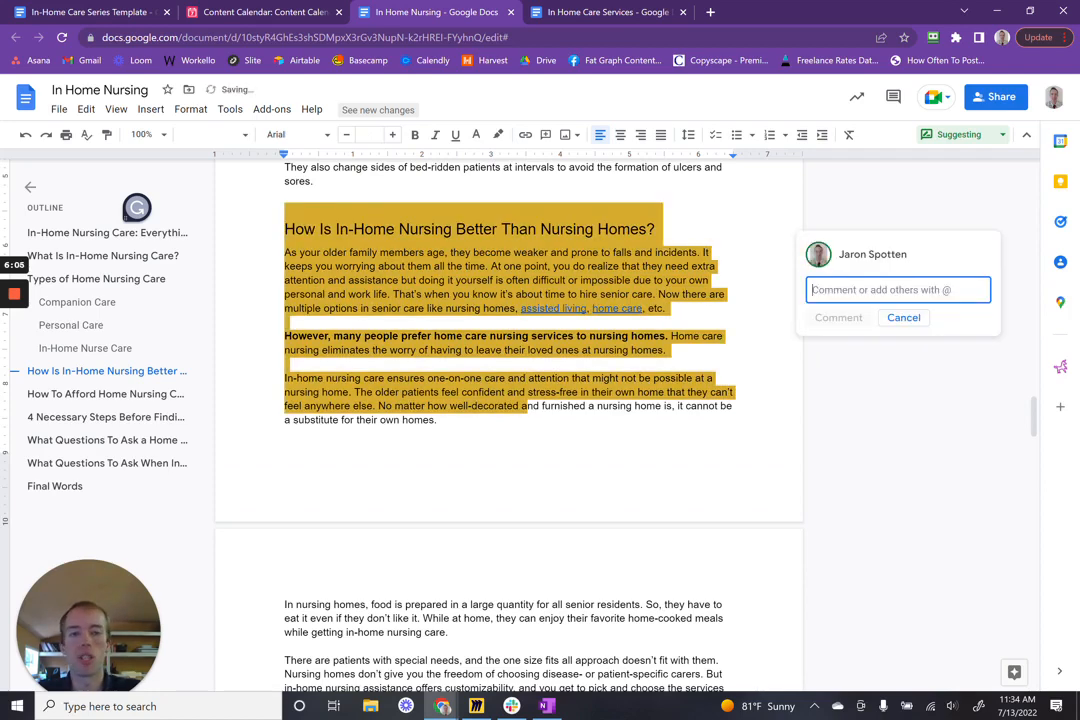
{"action": "left_click", "coordinate": [899, 465]}
Return the In Home Nursing document to Editing mode.
{"action": "scroll", "coordinate": [897, 480], "scroll_direction": "up", "scroll_amount": 2}
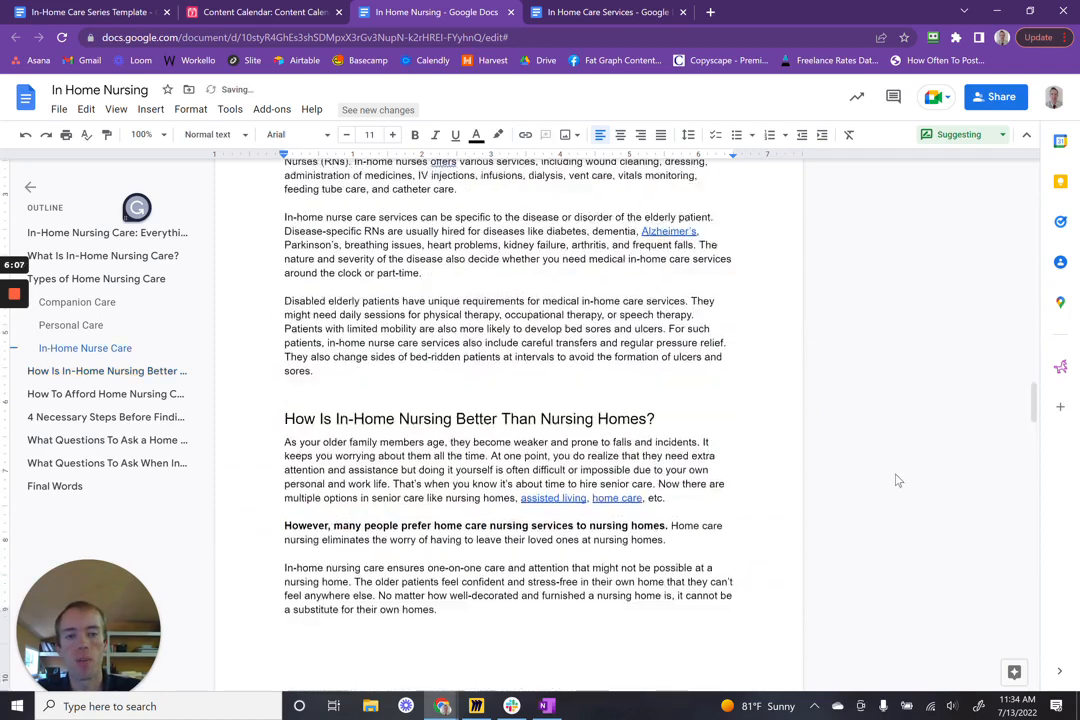
{"action": "left_click", "coordinate": [958, 134]}
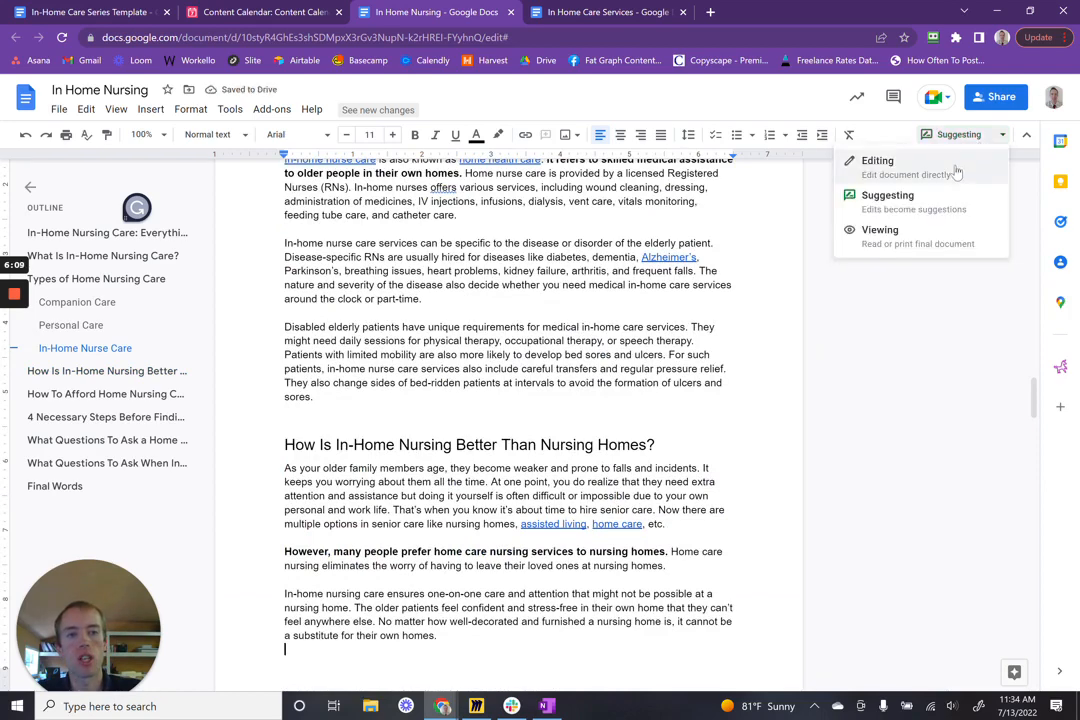
{"action": "left_click", "coordinate": [956, 172]}
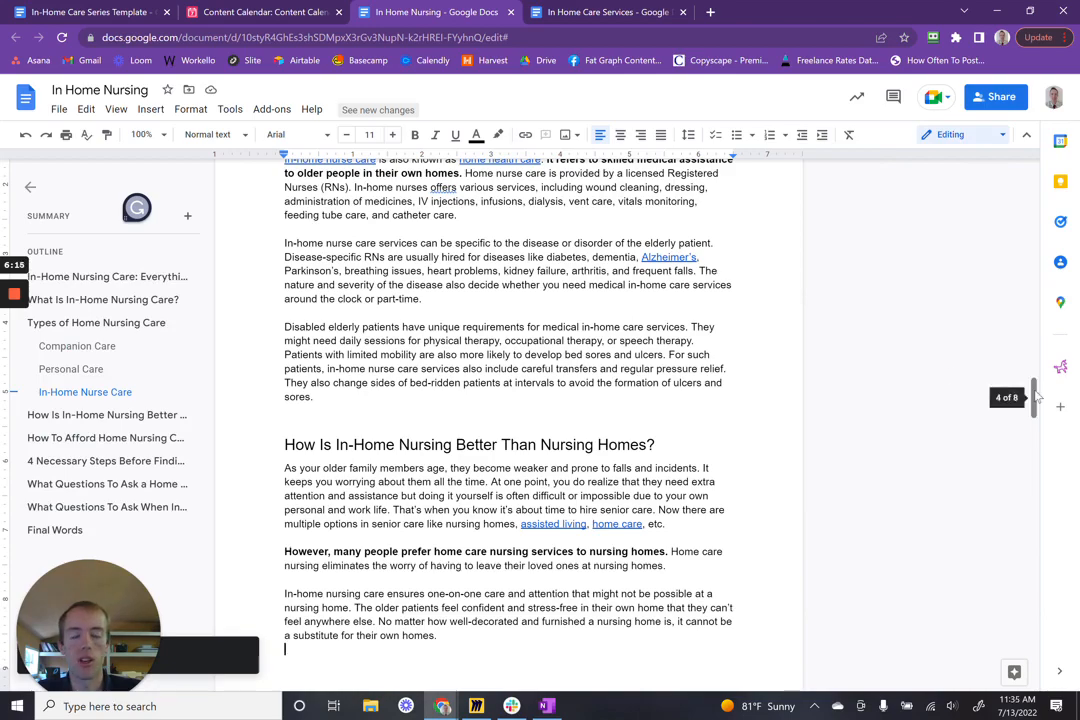
Look through the rest of the In Home Nursing article, including the home nursing steps, and return to its opening sections.
{"action": "scroll", "coordinate": [1024, 455], "scroll_direction": "down", "scroll_amount": 5}
{"action": "left_click_drag", "start_coordinate": [1024, 455], "coordinate": [1032, 548]}
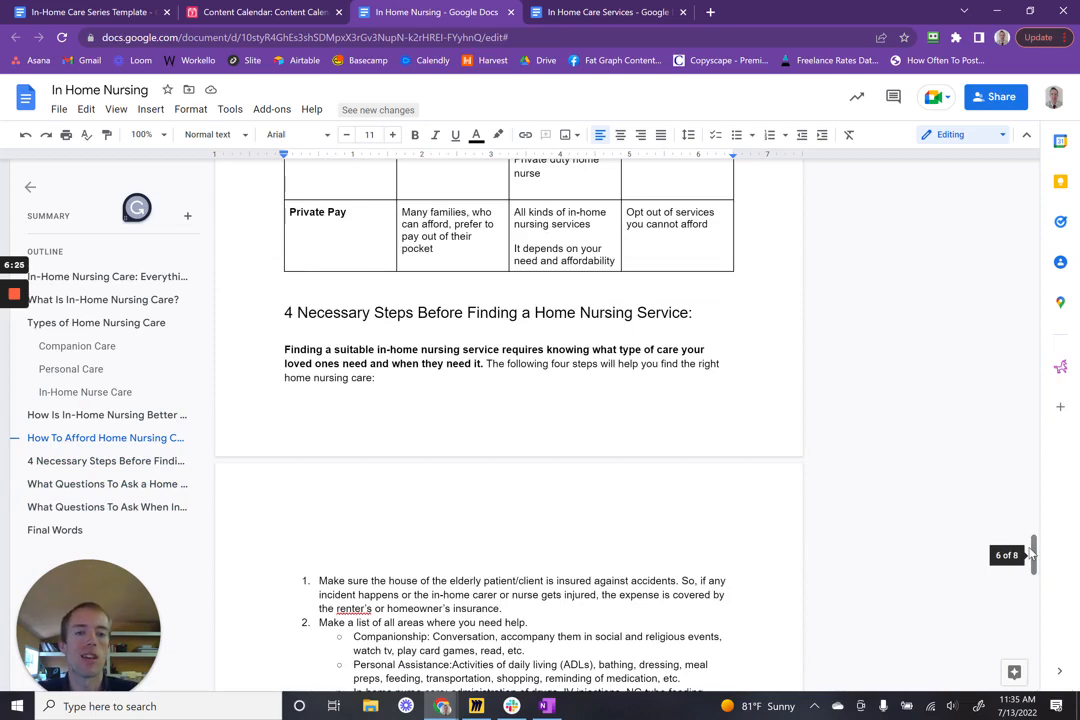
{"action": "left_click_drag", "start_coordinate": [1033, 553], "coordinate": [1035, 175]}
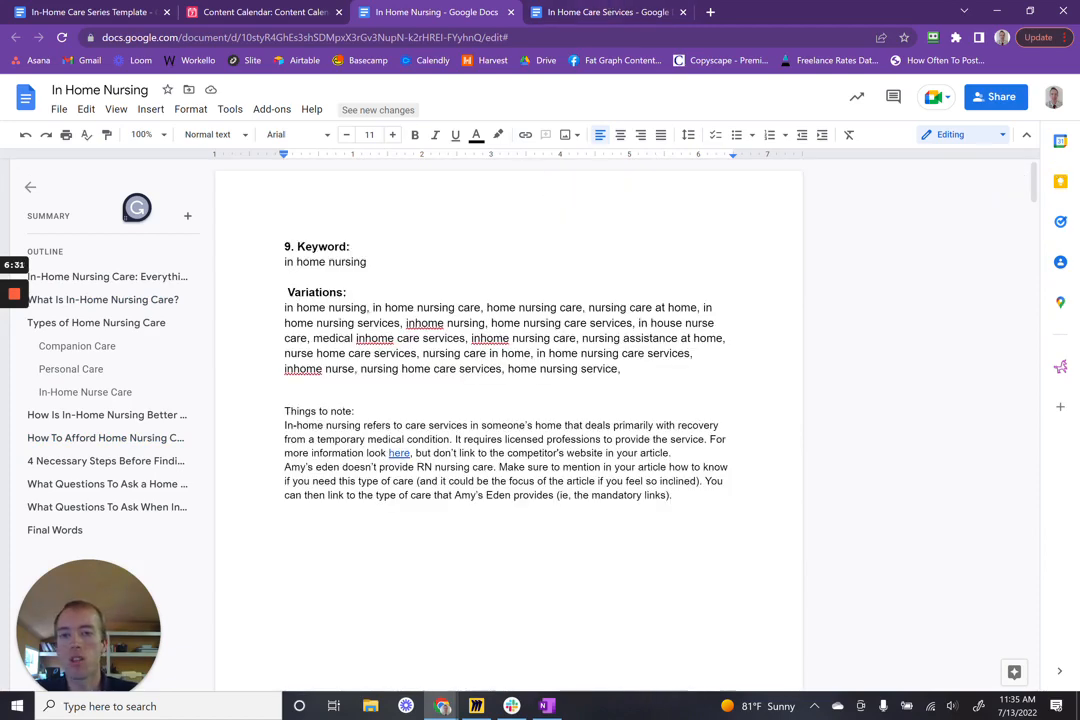
{"action": "scroll", "coordinate": [508, 400], "scroll_direction": "down", "scroll_amount": 15}
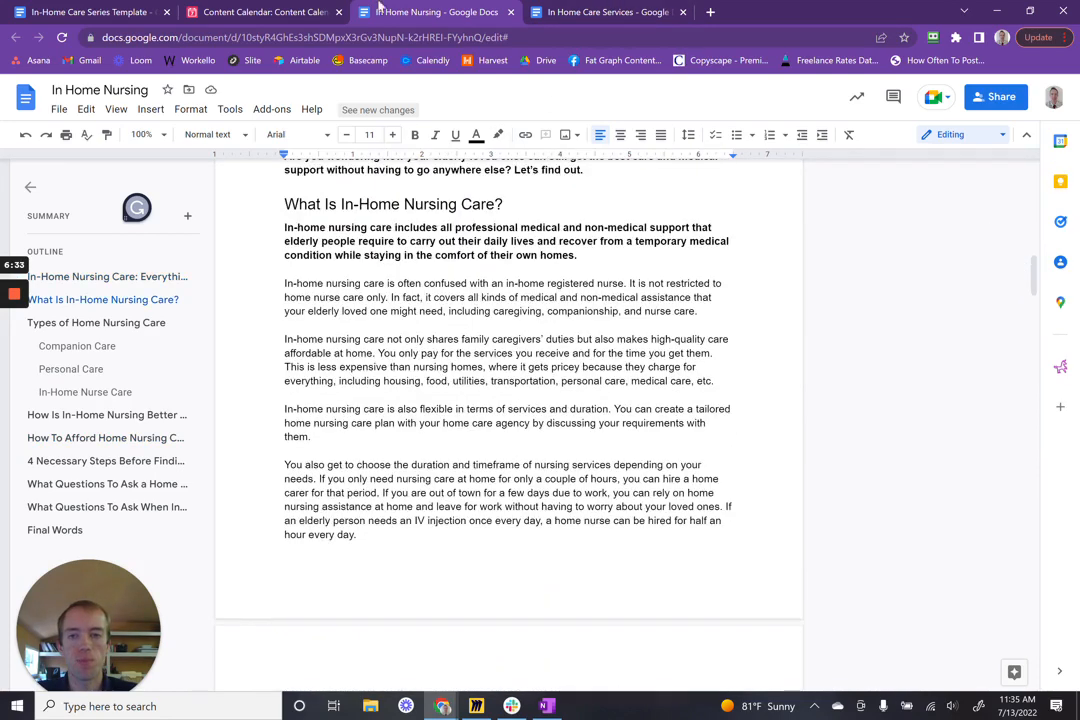
Consult the Airtable loom note in Google Keep once more and switch back to the Content Calendar in Airtable.
{"action": "mouse_move", "coordinate": [443, 706]}
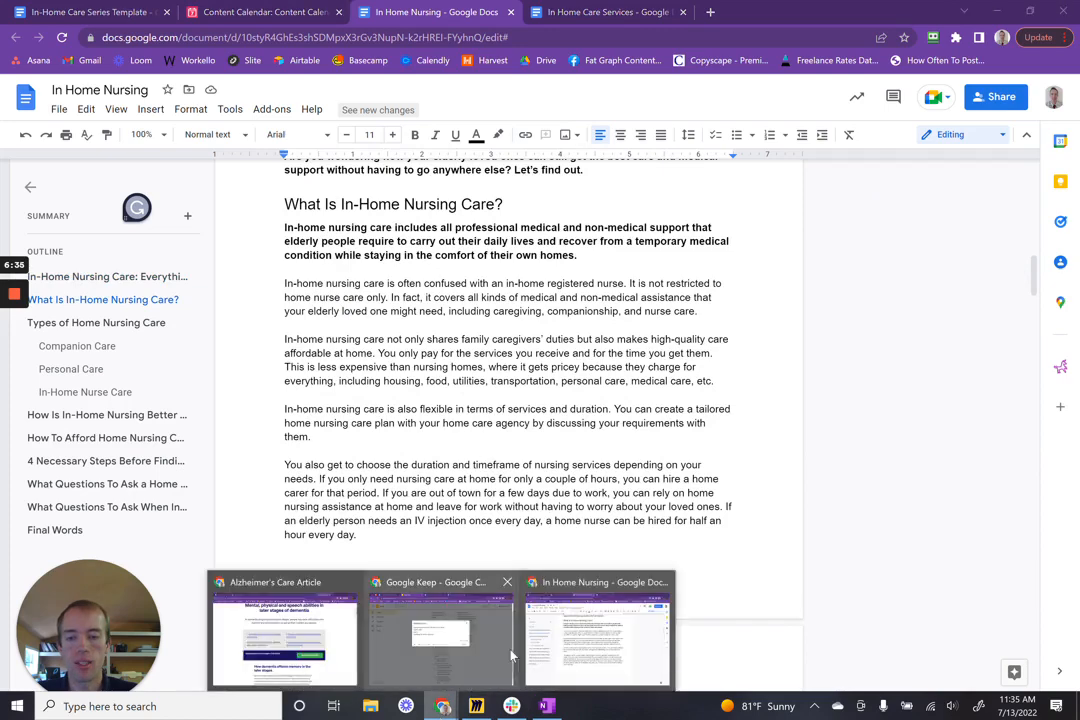
{"action": "left_click", "coordinate": [470, 660]}
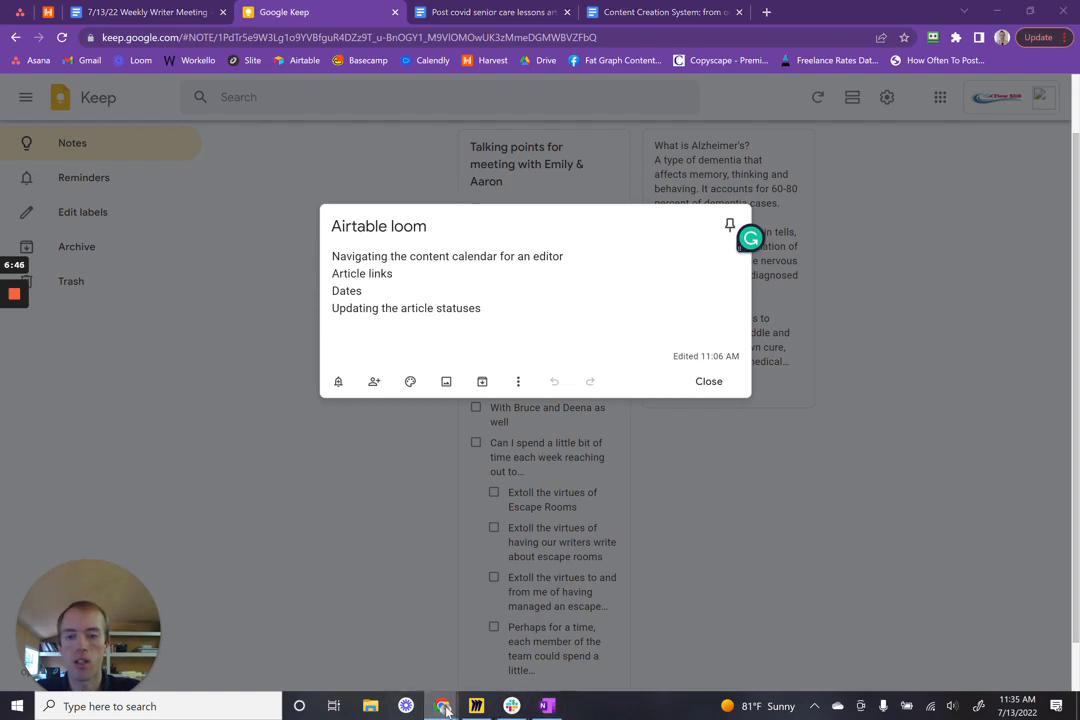
{"action": "mouse_move", "coordinate": [444, 705]}
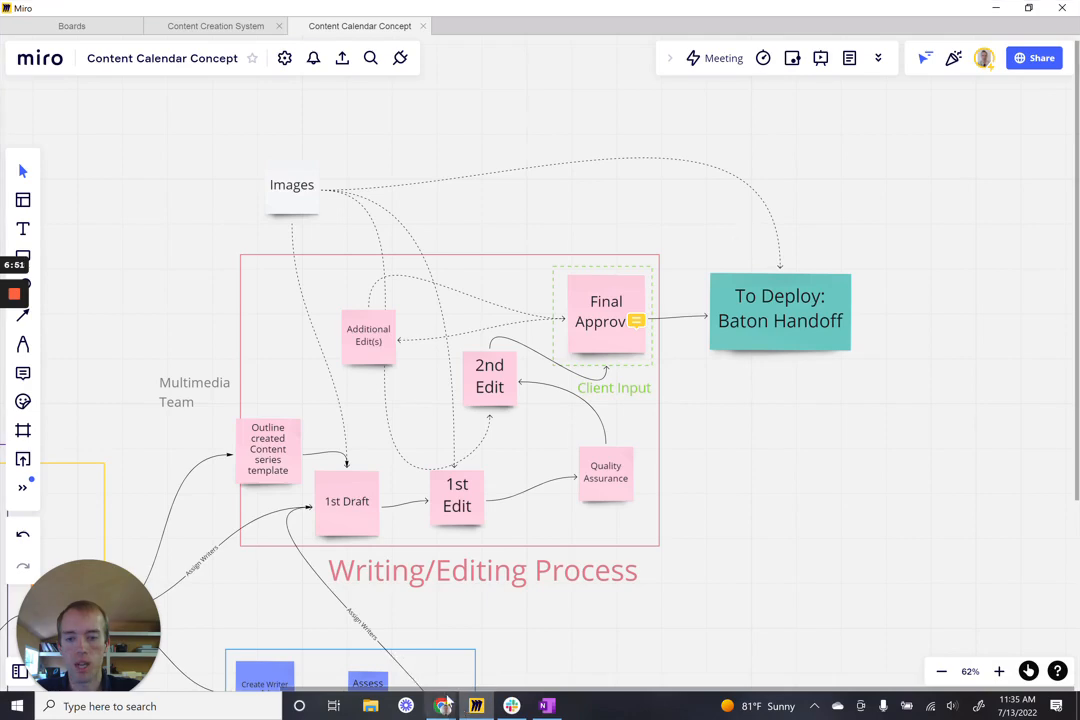
{"action": "left_click", "coordinate": [442, 708]}
{"action": "left_click", "coordinate": [338, 671]}
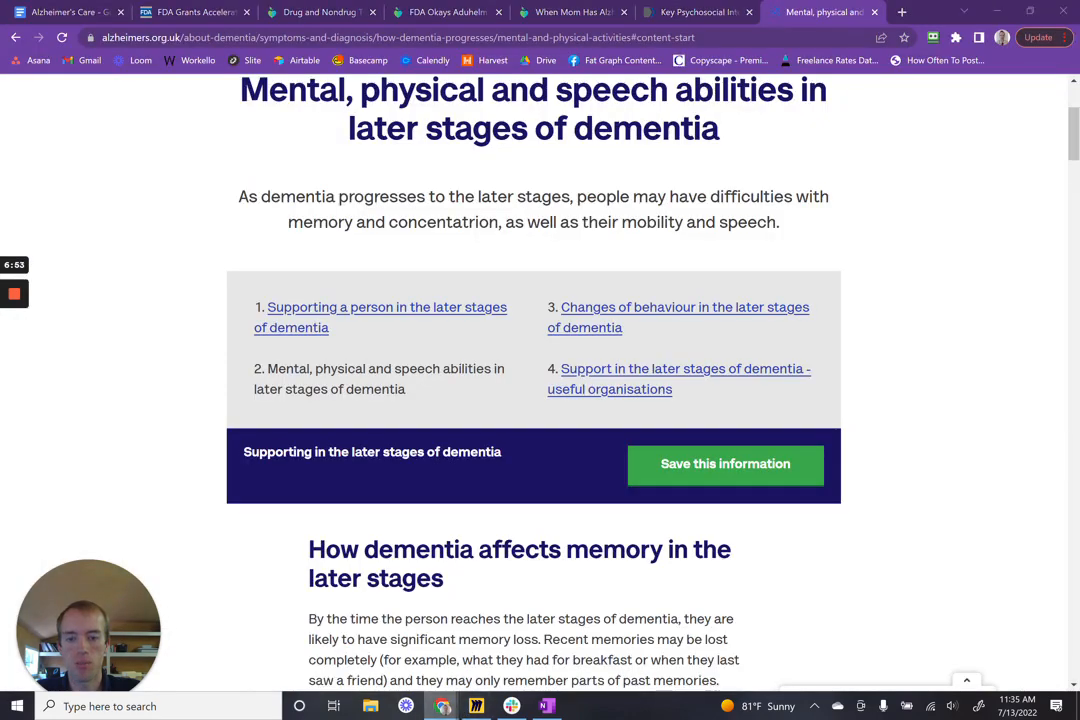
{"action": "mouse_move", "coordinate": [442, 706]}
{"action": "left_click", "coordinate": [600, 635]}
{"action": "left_click", "coordinate": [265, 11]}
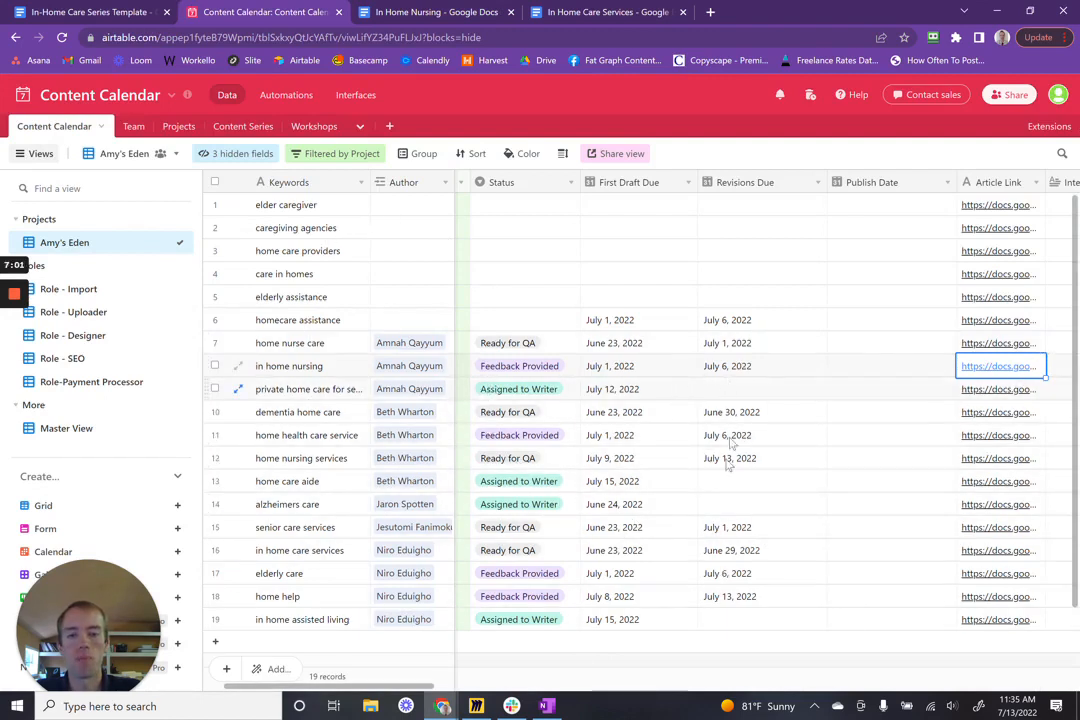
Enter July 3 2022 as the First Draft Due date of the elderly assistance record.
{"action": "mouse_move", "coordinate": [413, 686]}
{"action": "left_mouse_down"}
{"action": "mouse_move", "coordinate": [439, 686]}
{"action": "mouse_move", "coordinate": [410, 686]}
{"action": "left_mouse_up"}
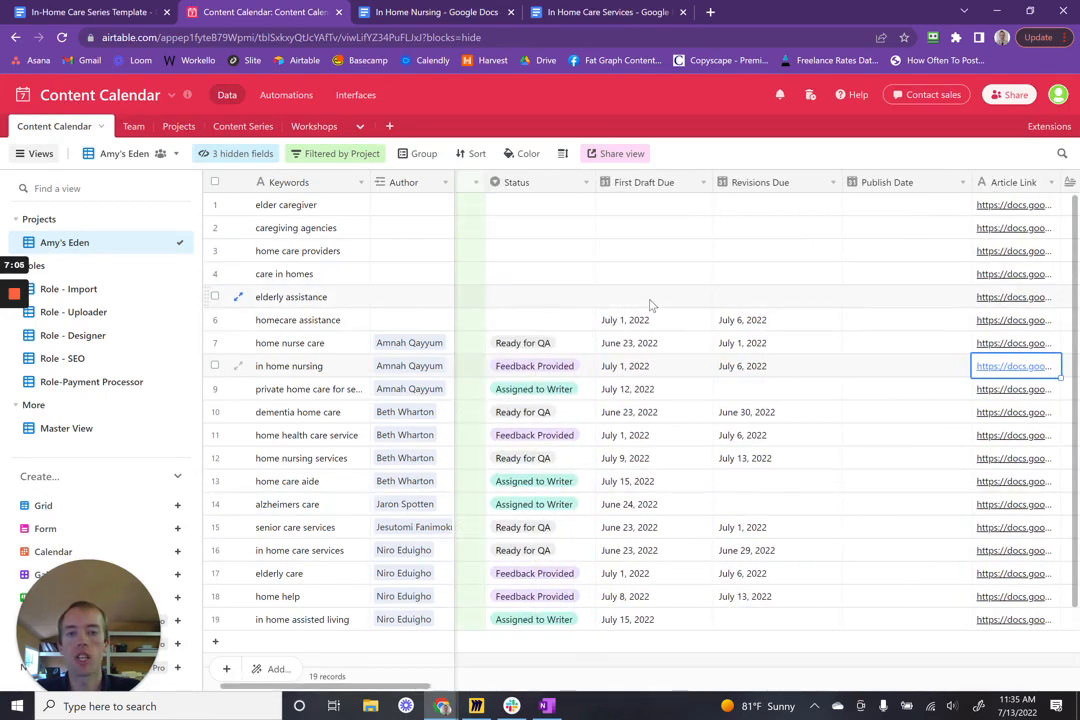
{"action": "left_click", "coordinate": [651, 298]}
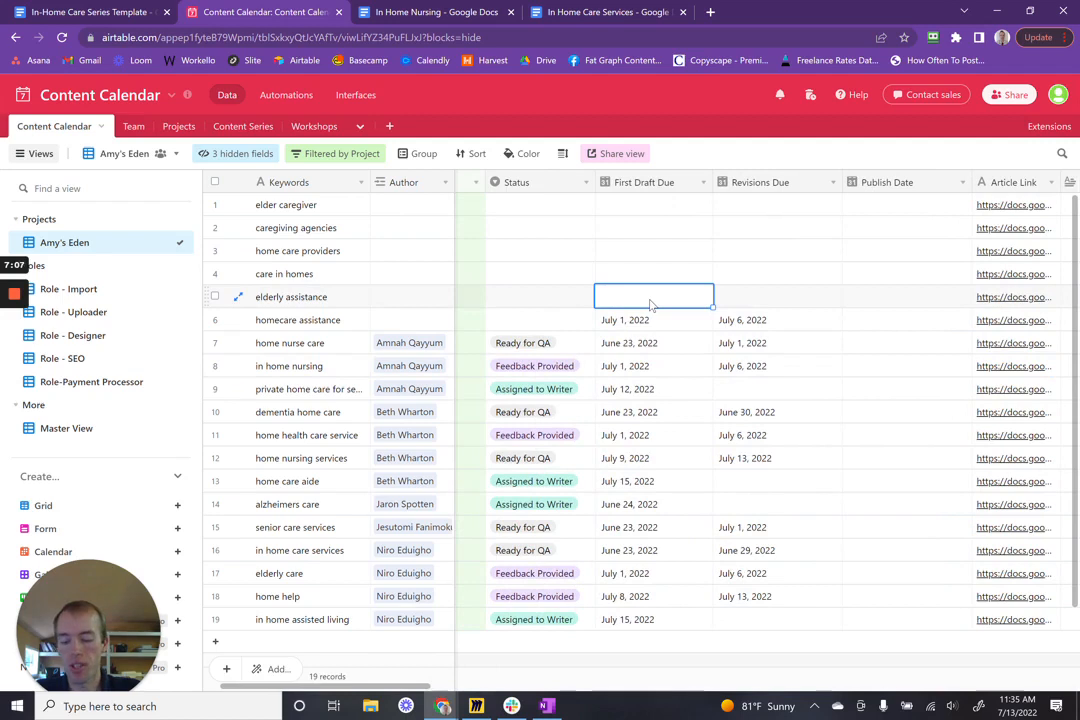
{"action": "type", "text": "7"}
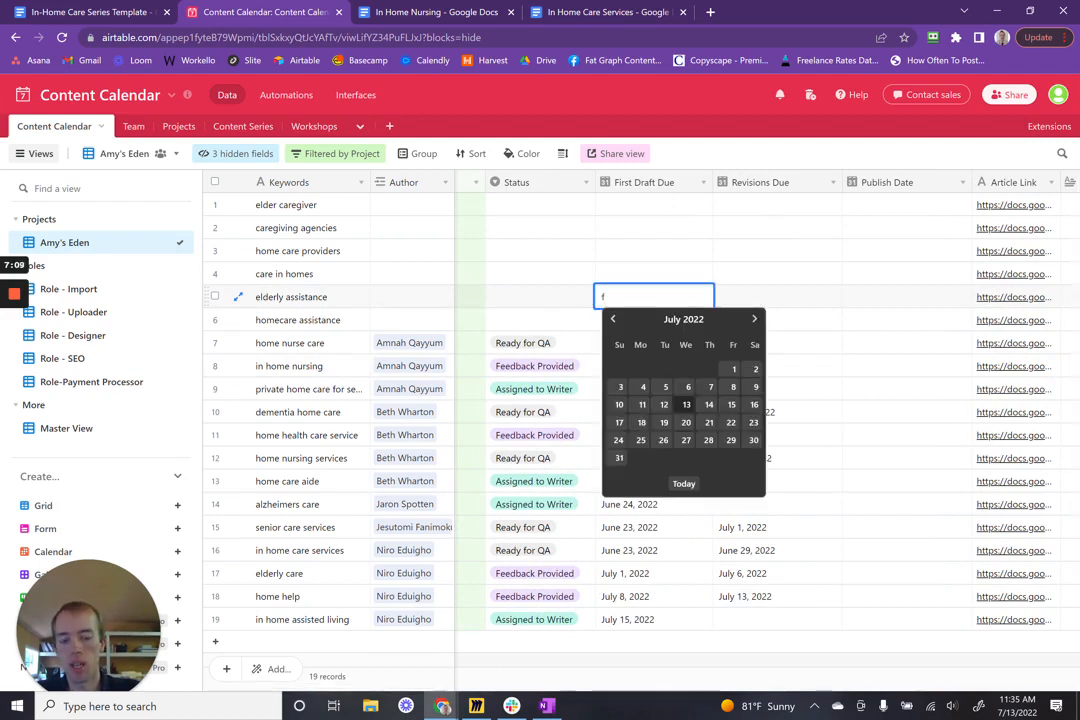
{"action": "key", "text": "BackSpace"}
{"action": "type", "text": "J"}
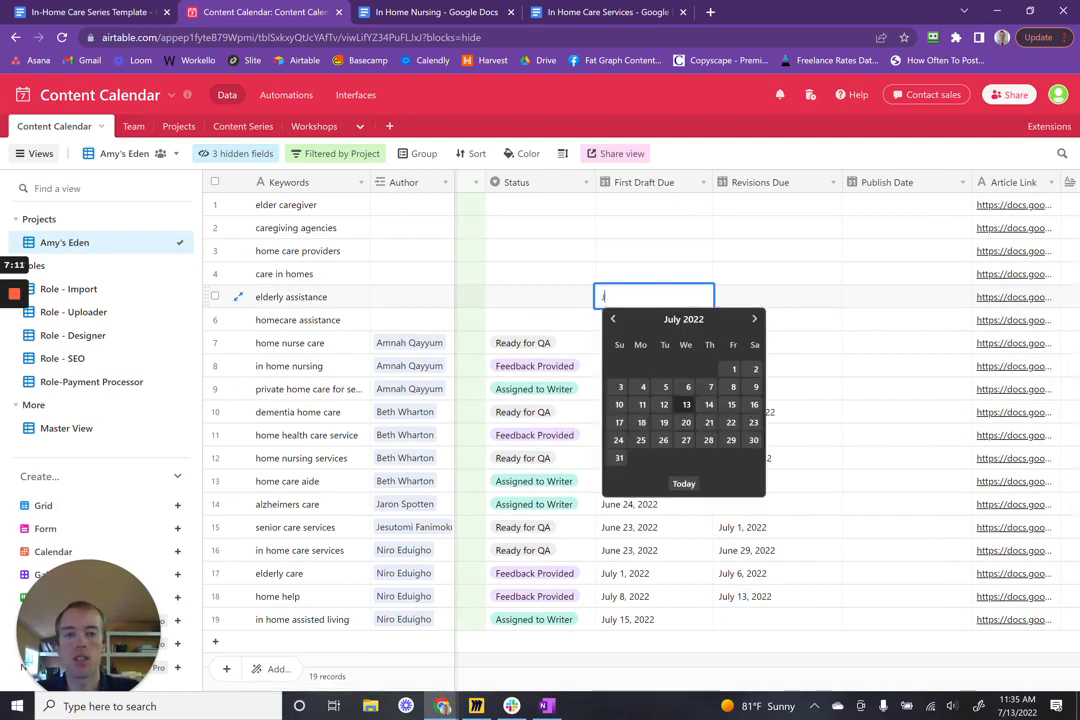
{"action": "type", "text": "uly "}
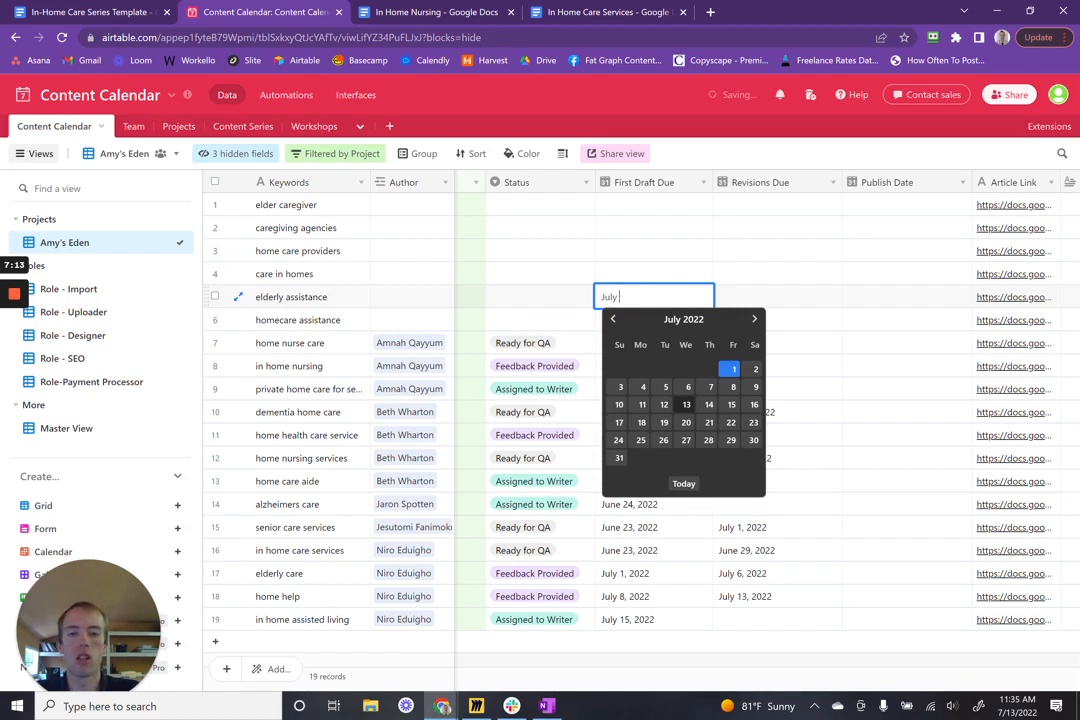
{"action": "type", "text": "3"}
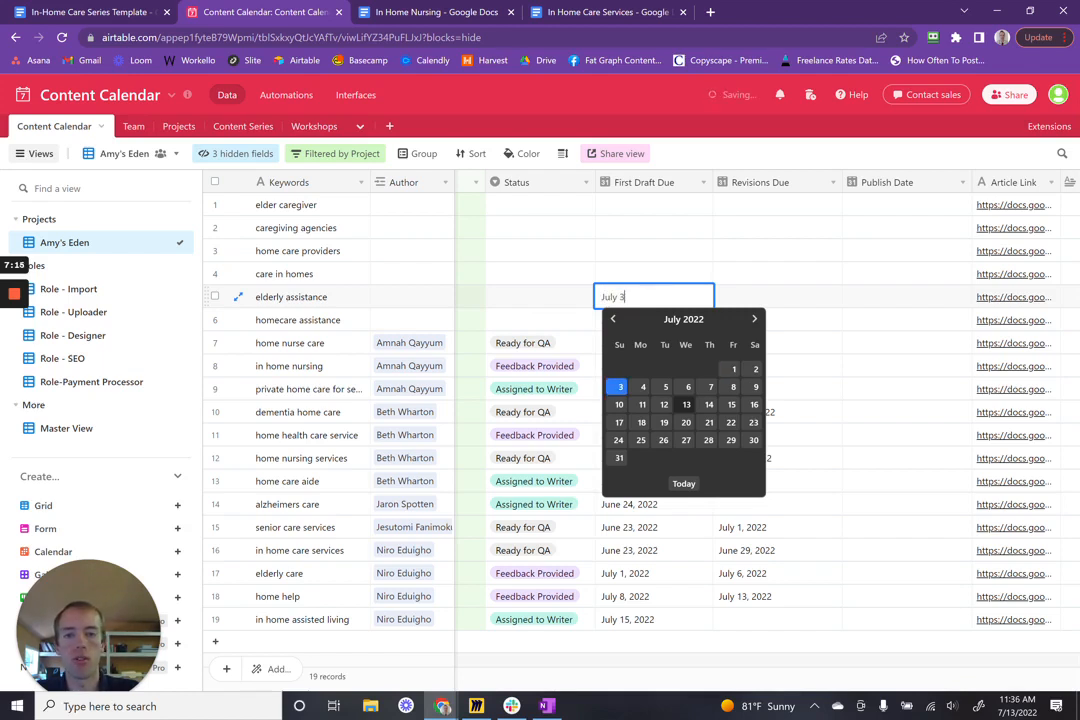
{"action": "type", "text": " 30"}
{"action": "key", "text": "BackSpace"}
{"action": "key", "text": "BackSpace"}
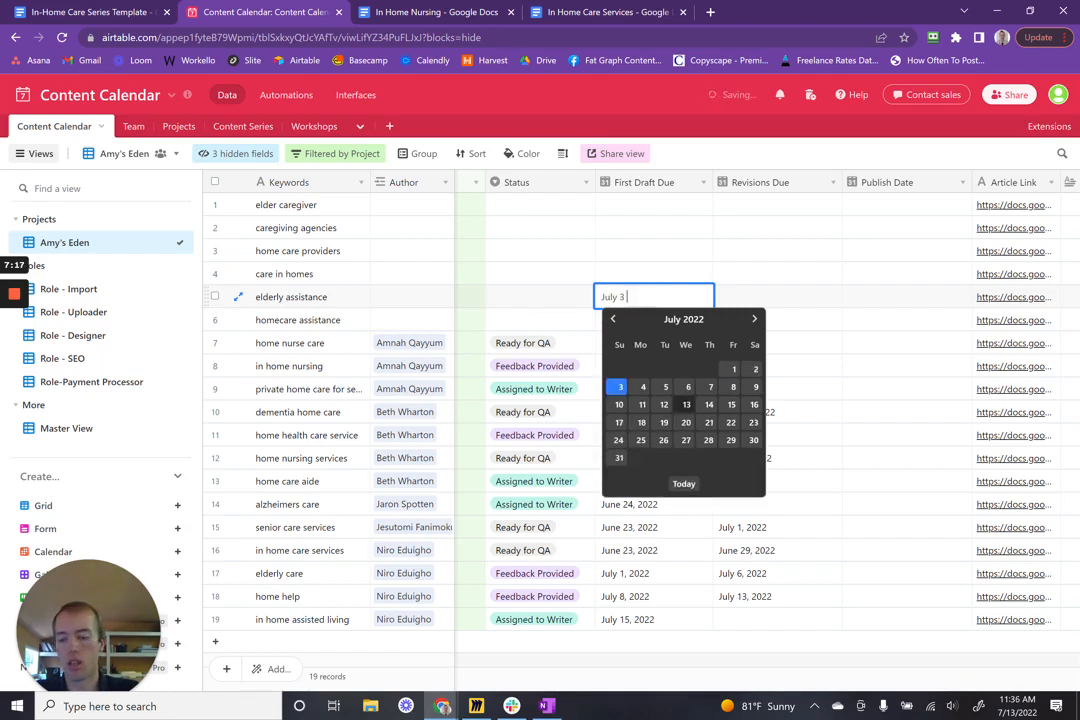
{"action": "type", "text": "2022"}
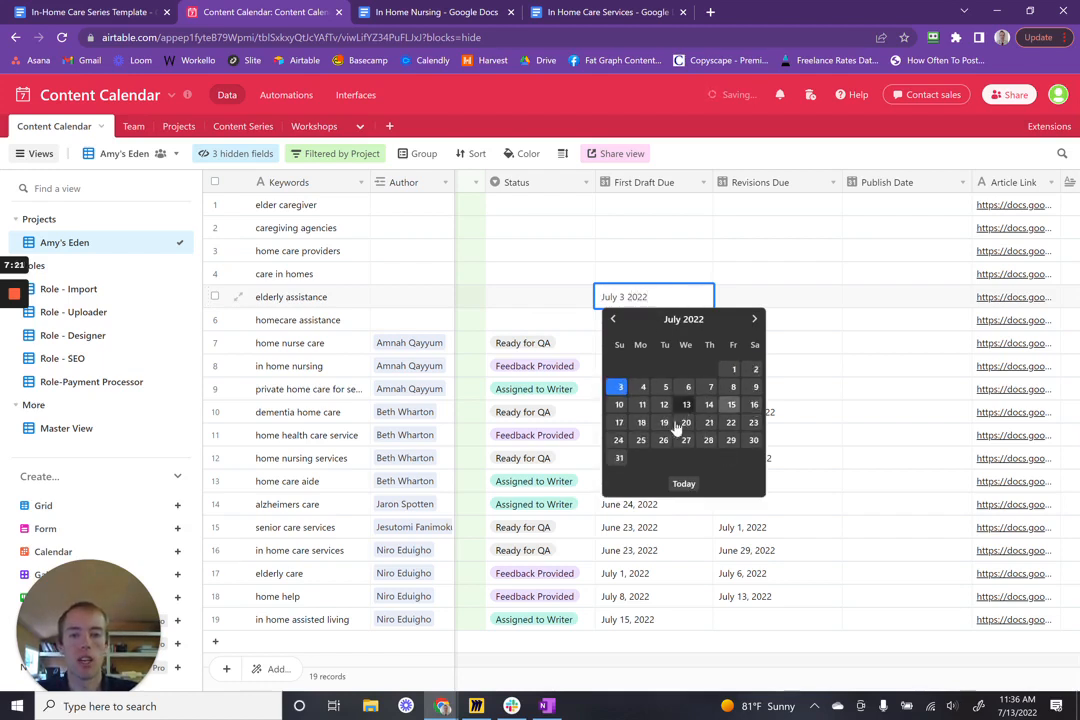
Set the Revisions Due date of the elderly assistance record to July 20, 2022 from the calendar.
{"action": "left_click", "coordinate": [793, 305]}
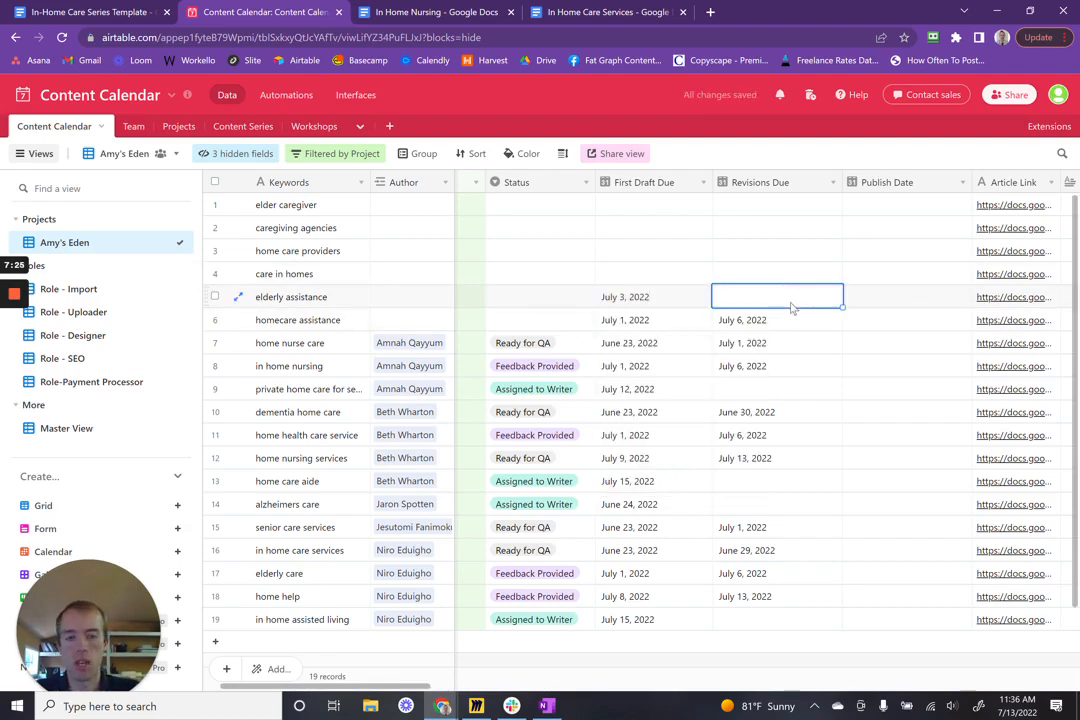
{"action": "left_click", "coordinate": [793, 306]}
{"action": "left_click", "coordinate": [795, 424]}
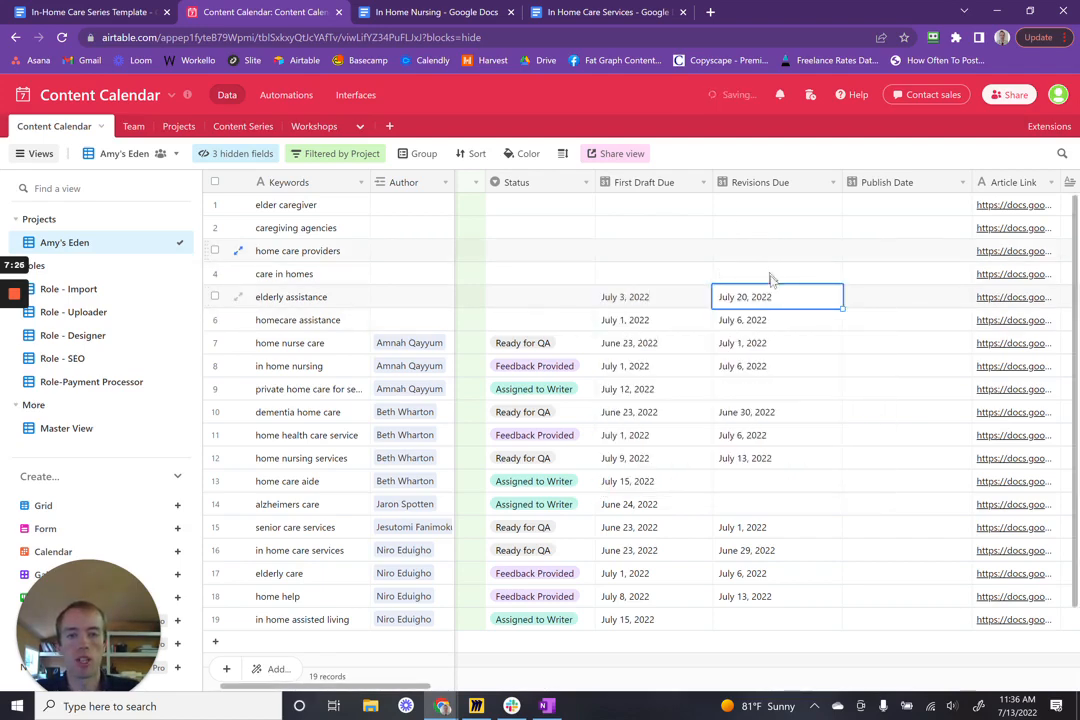
Clear the Revisions Due and First Draft Due dates of the elderly assistance record.
{"action": "key", "text": "Delete"}
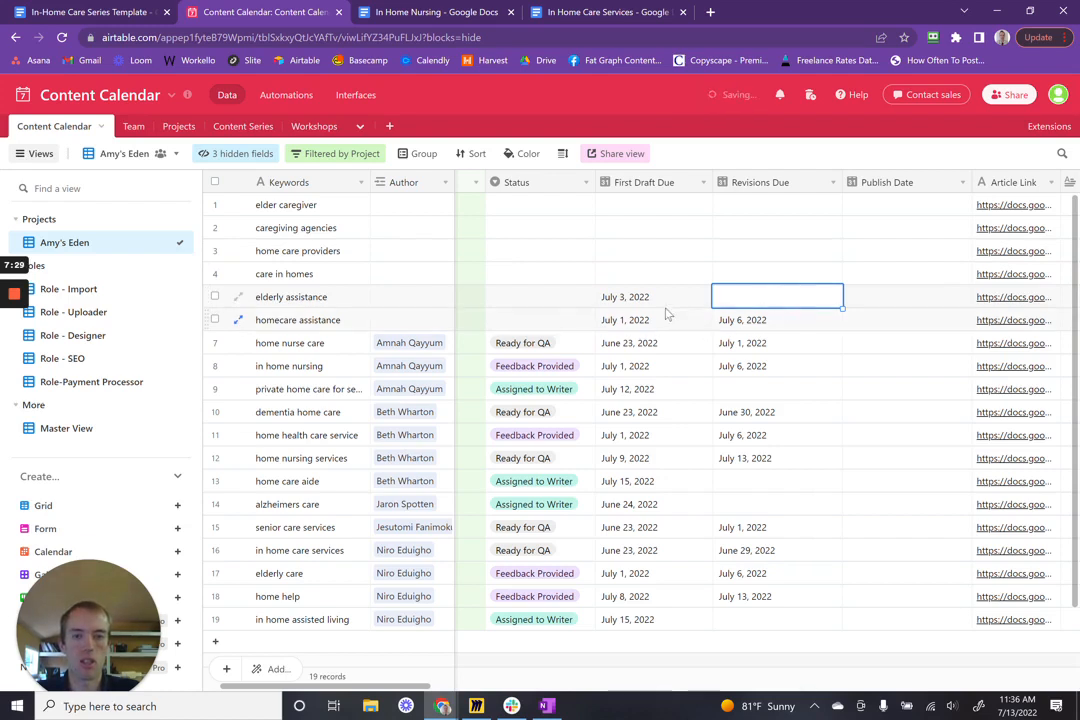
{"action": "key", "text": "Left"}
{"action": "key", "text": "Delete"}
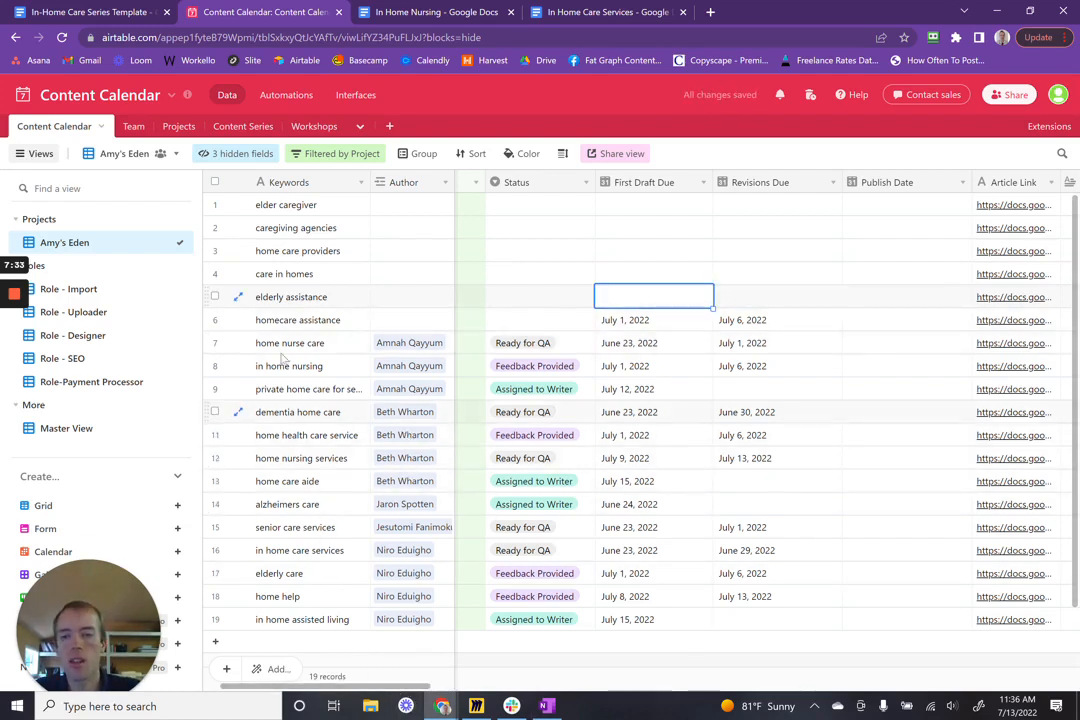
{"action": "mouse_move", "coordinate": [28, 300]}
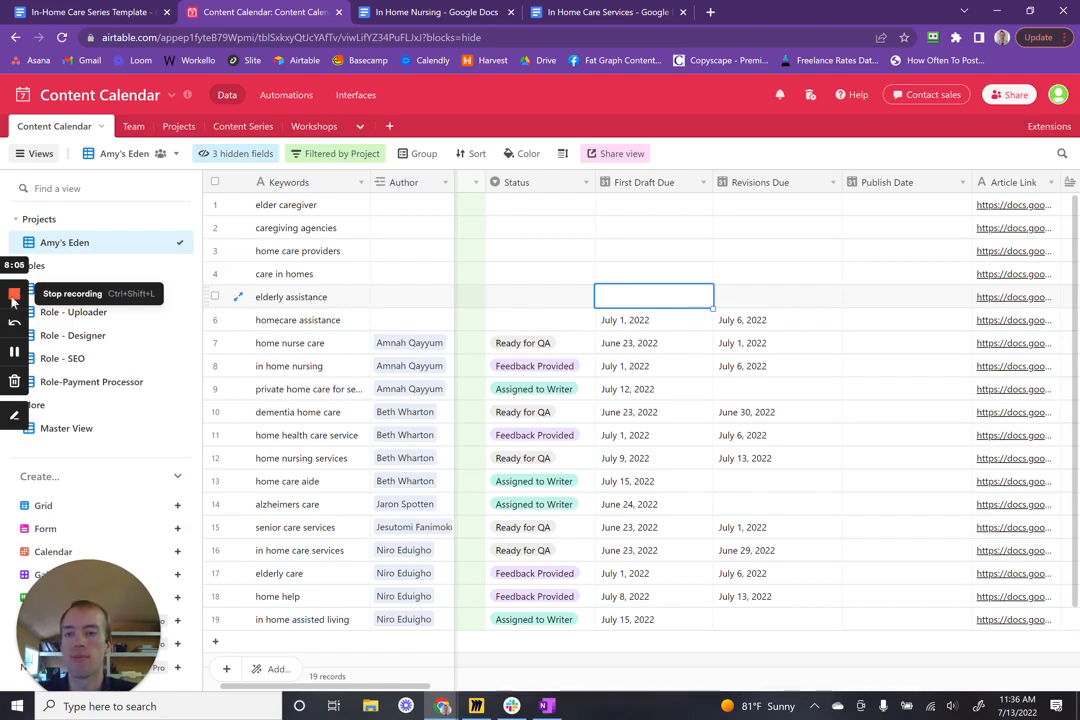
{"action": "left_click", "coordinate": [14, 297]}
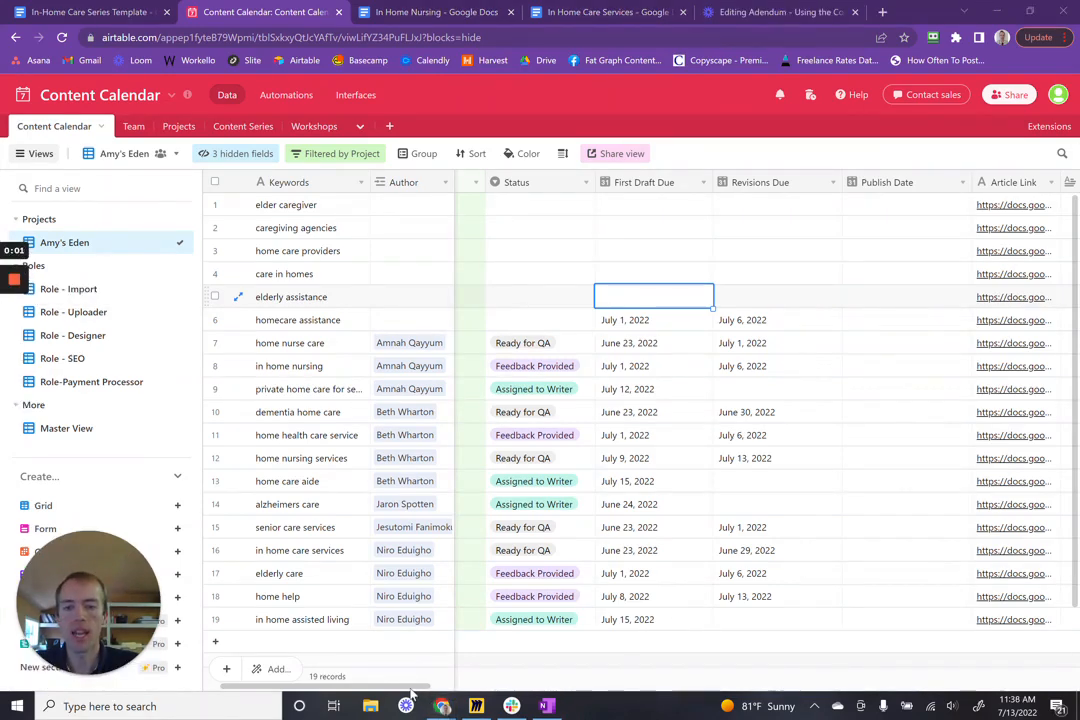
Sort the Amy's Eden records by First Draft Due from 1 → 9 only, removing Author from the sort.
{"action": "mouse_move", "coordinate": [411, 687]}
{"action": "left_mouse_down"}
{"action": "mouse_move", "coordinate": [439, 686]}
{"action": "mouse_move", "coordinate": [397, 681]}
{"action": "left_mouse_up"}
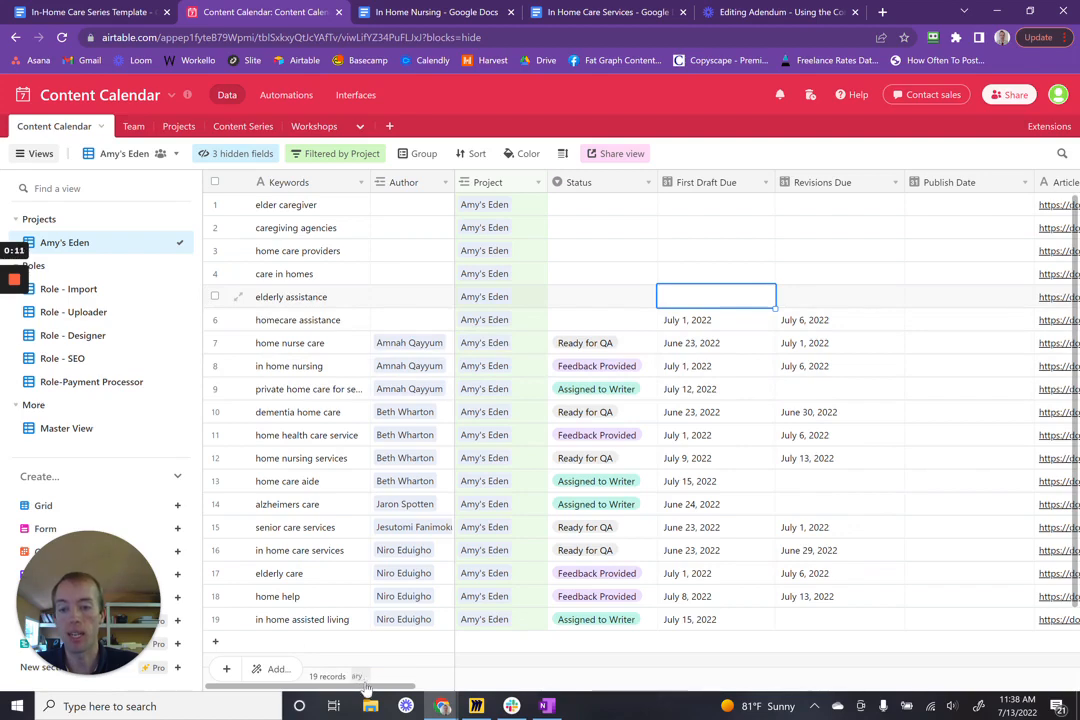
{"action": "left_click_drag", "start_coordinate": [367, 689], "coordinate": [316, 662]}
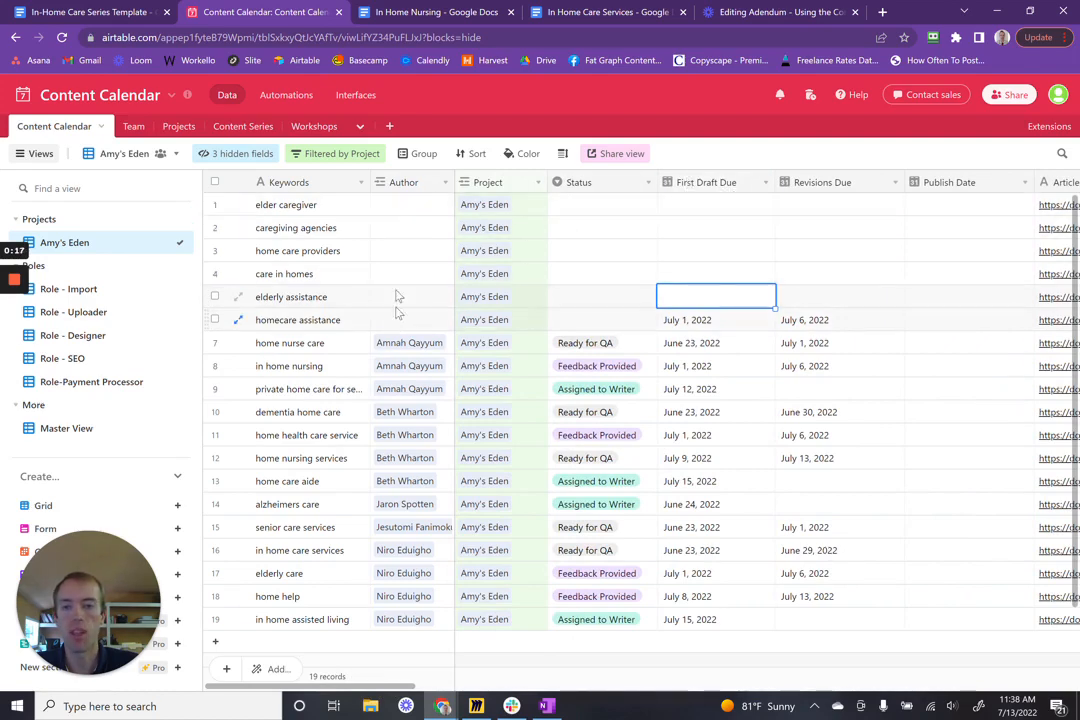
{"action": "left_click", "coordinate": [444, 183]}
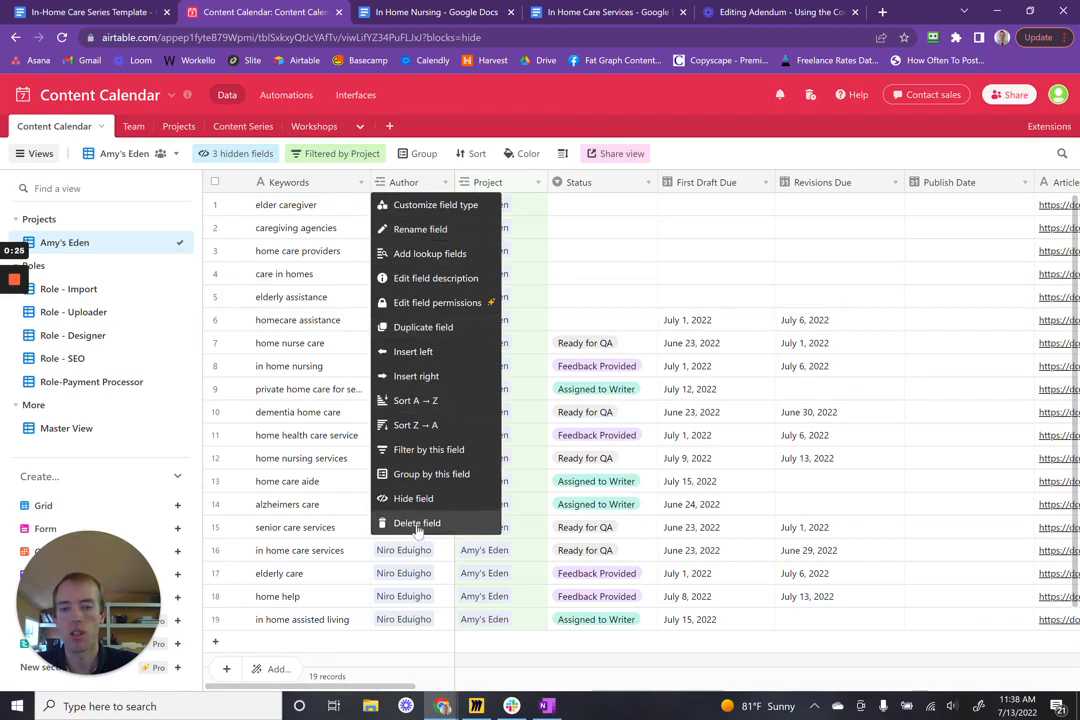
{"action": "left_click", "coordinate": [422, 404]}
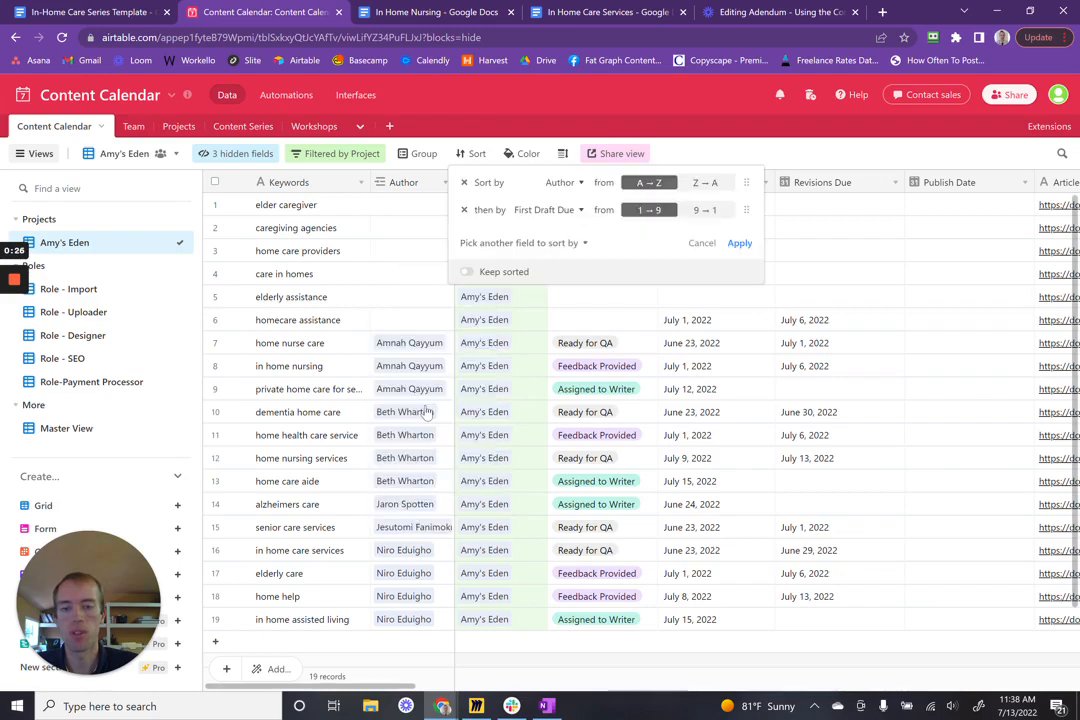
{"action": "left_click", "coordinate": [464, 185]}
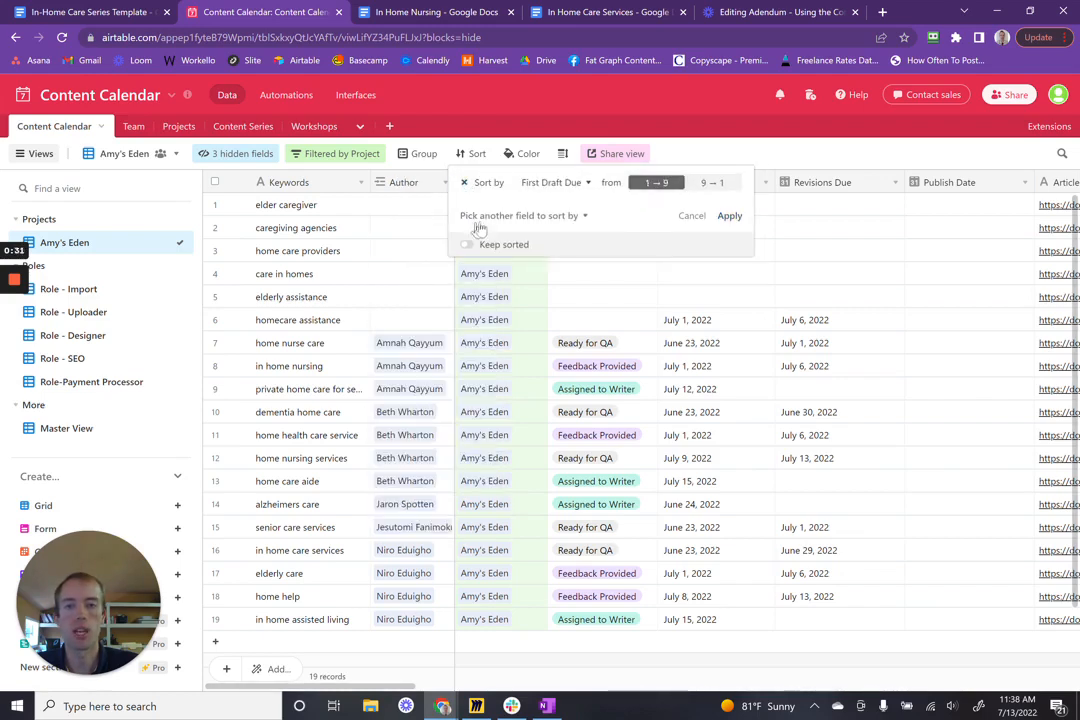
{"action": "left_click", "coordinate": [729, 216]}
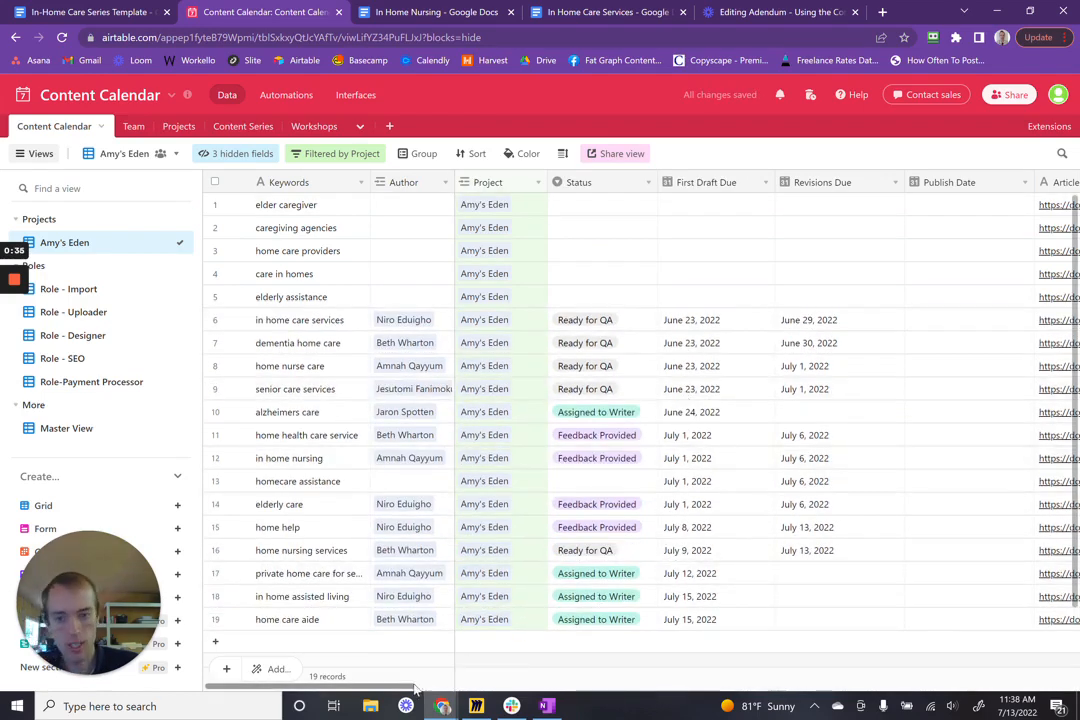
Check the First Draft Due dates and statuses of the private home care, in home assisted living and home care aide records.
{"action": "mouse_move", "coordinate": [407, 686]}
{"action": "left_mouse_down"}
{"action": "mouse_move", "coordinate": [425, 685]}
{"action": "mouse_move", "coordinate": [408, 686]}
{"action": "left_mouse_up"}
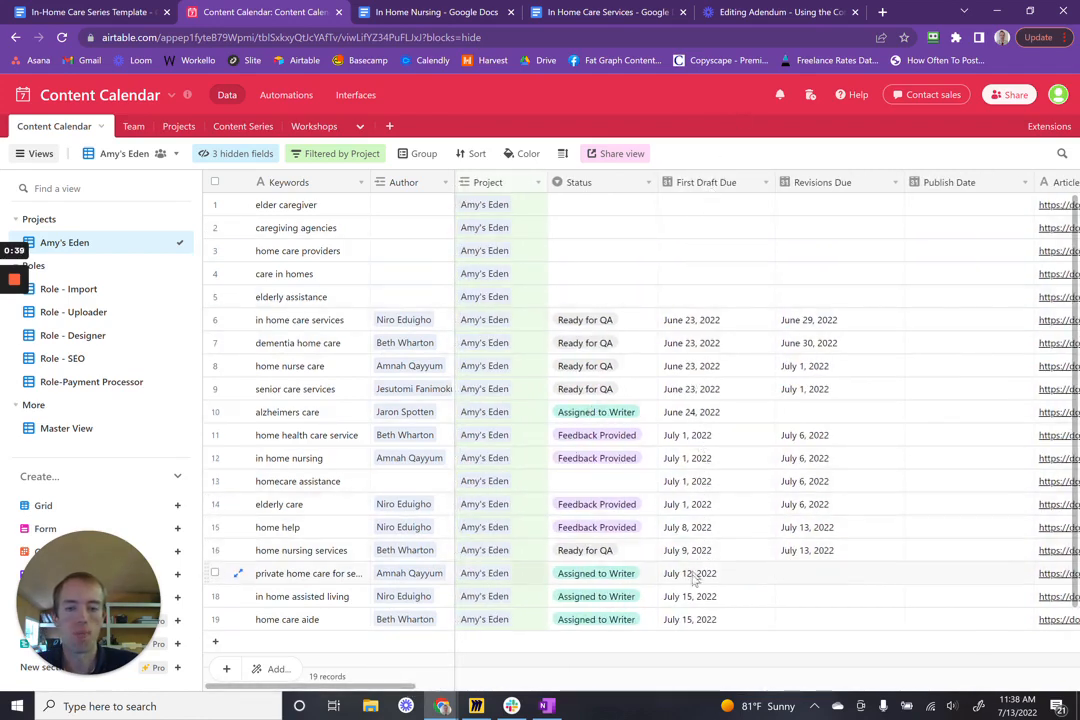
{"action": "left_click", "coordinate": [699, 622]}
{"action": "left_click", "coordinate": [697, 599]}
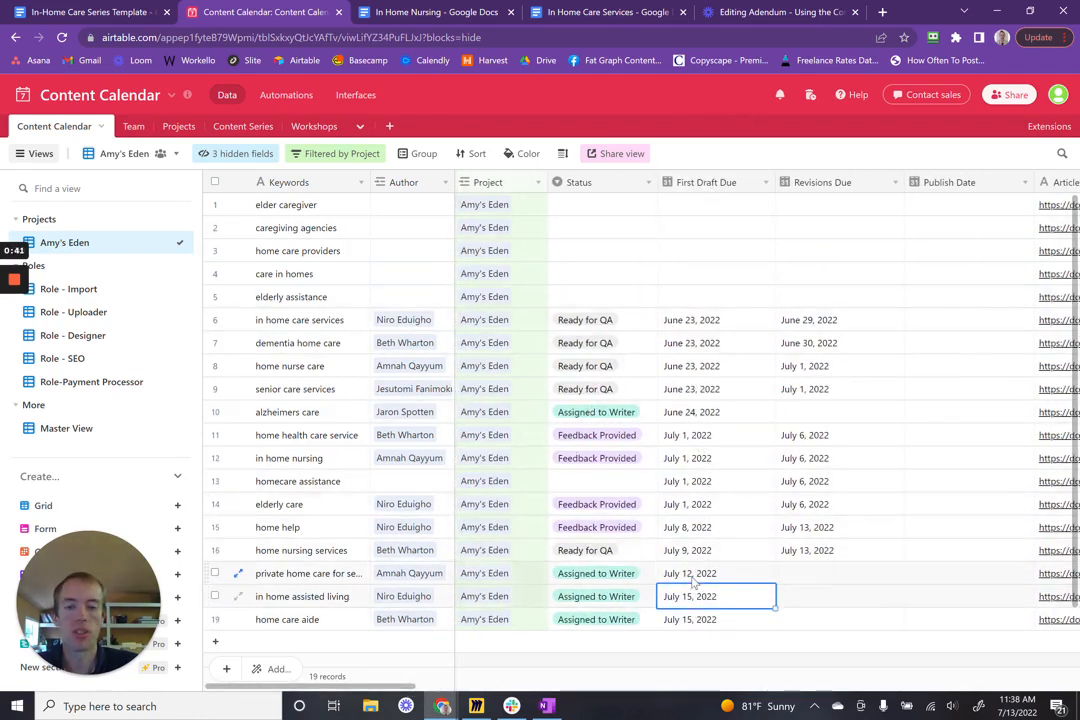
{"action": "left_click", "coordinate": [692, 575]}
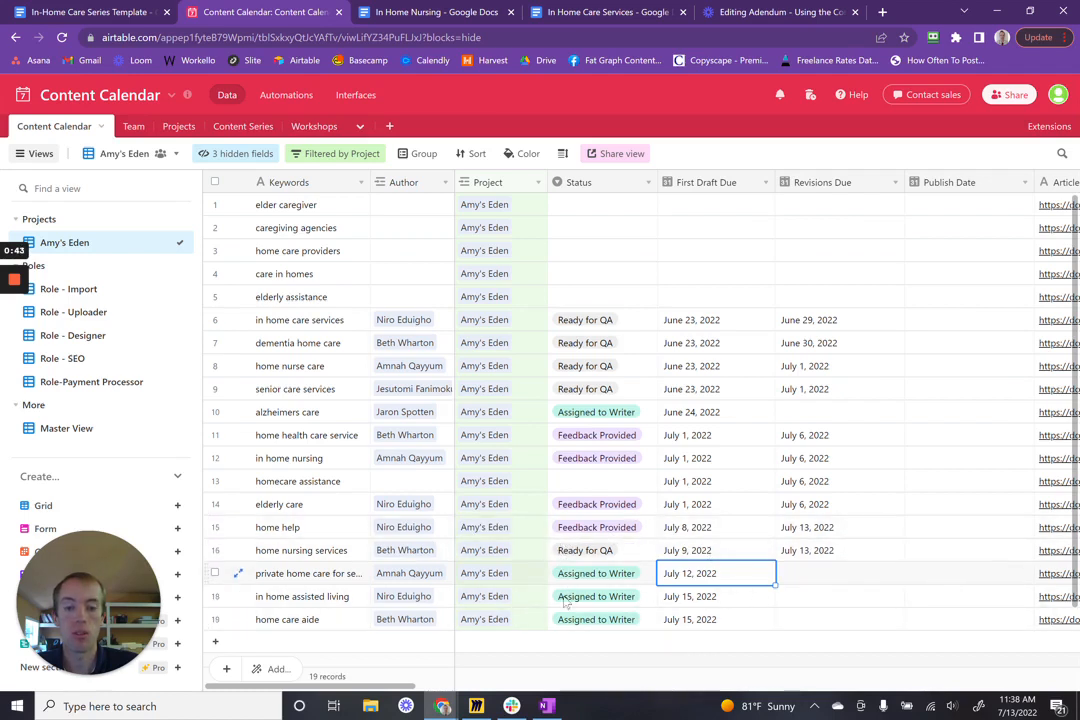
{"action": "left_click", "coordinate": [632, 577]}
{"action": "left_click", "coordinate": [634, 600]}
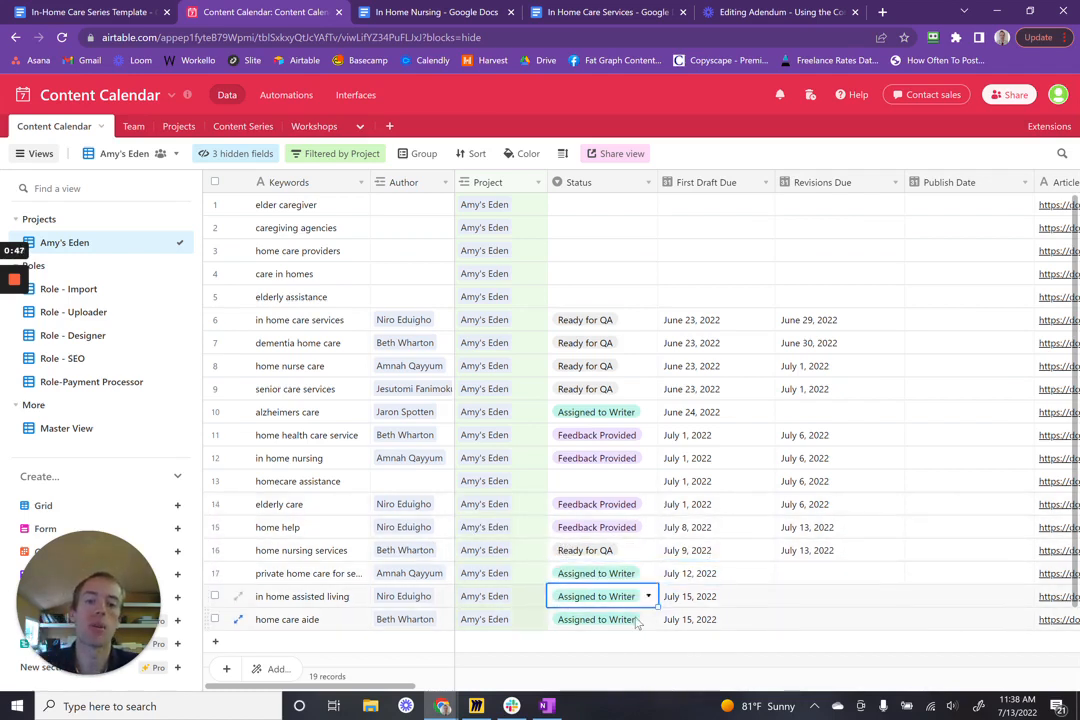
{"action": "left_click", "coordinate": [637, 622]}
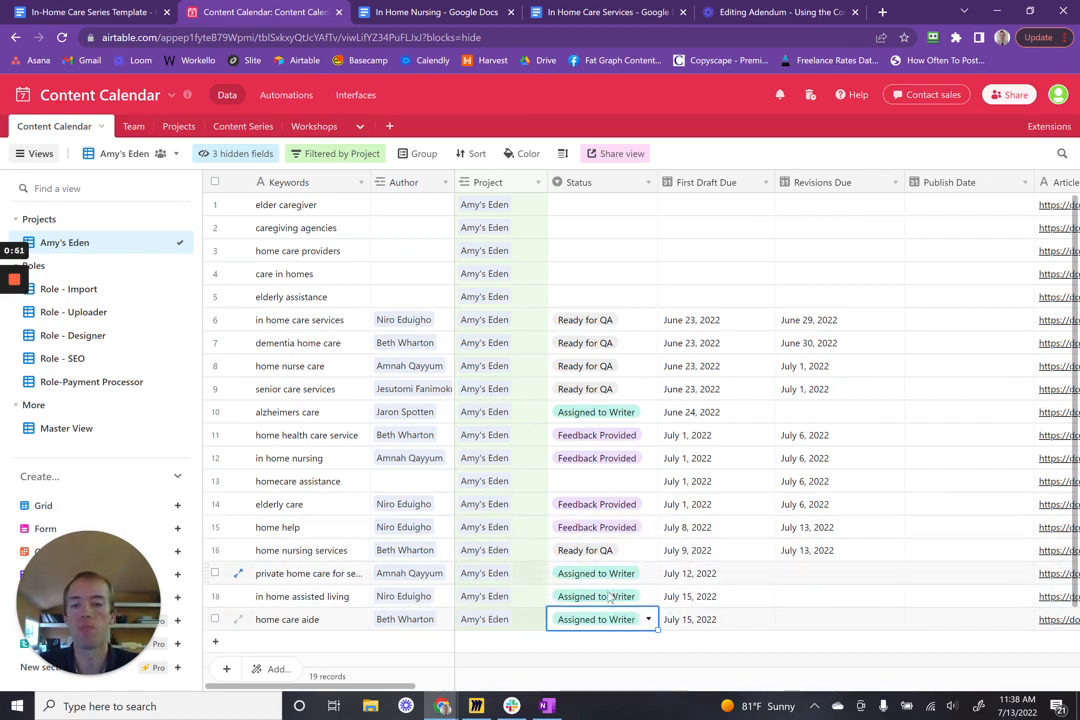
{"action": "left_click", "coordinate": [638, 573]}
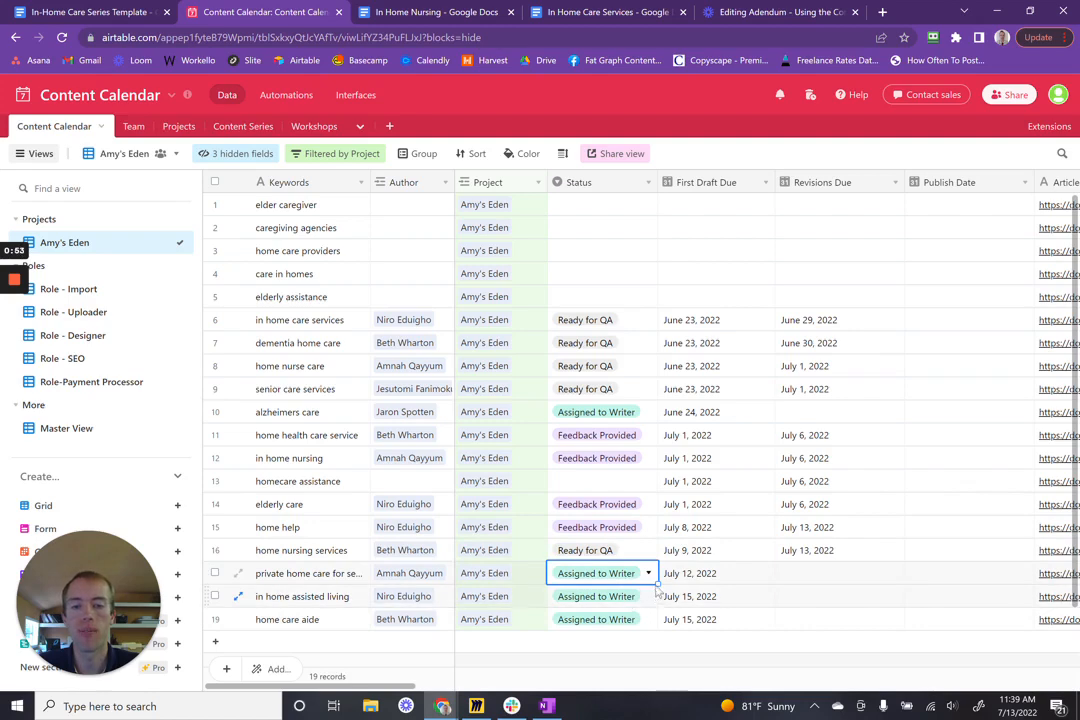
Open the linked articles of the private home care for seniors, in home assisted living and home care aide records.
{"action": "scroll", "coordinate": [411, 676], "scroll_direction": "right", "scroll_amount": 2}
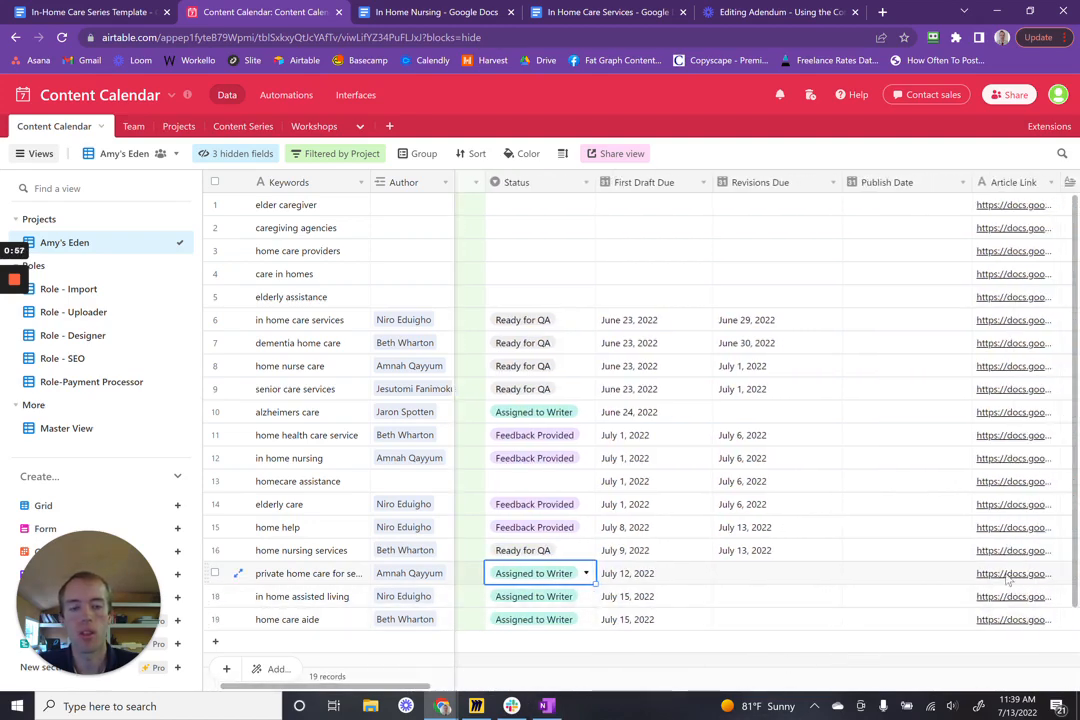
{"action": "left_click", "coordinate": [1008, 578]}
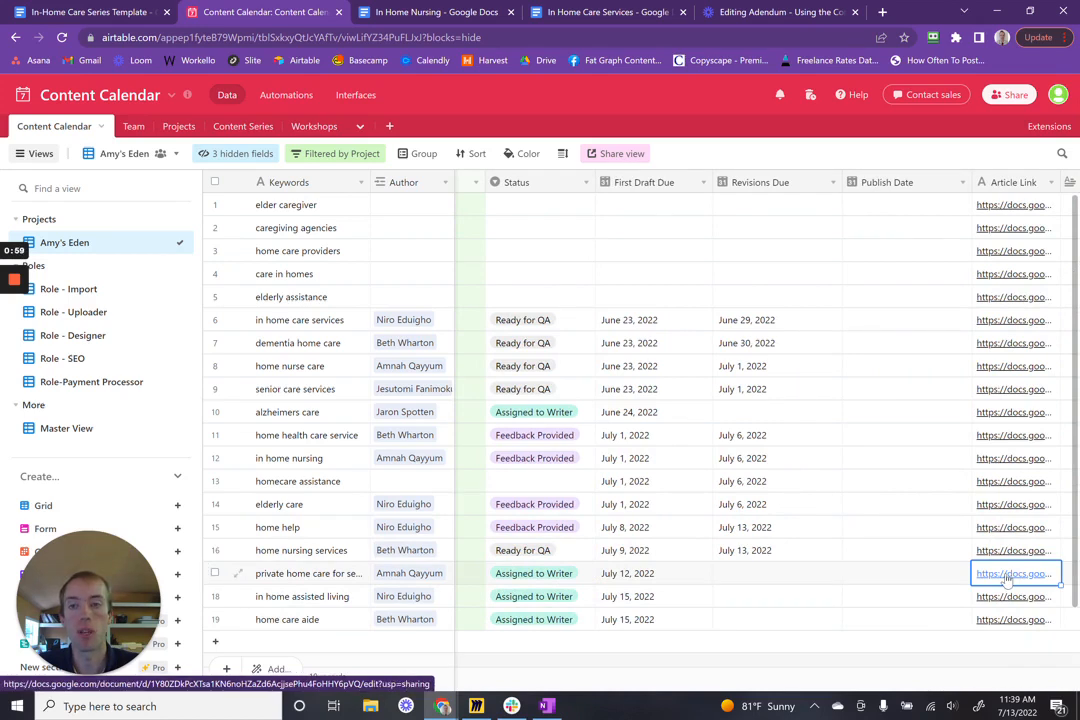
{"action": "left_click", "coordinate": [1008, 574]}
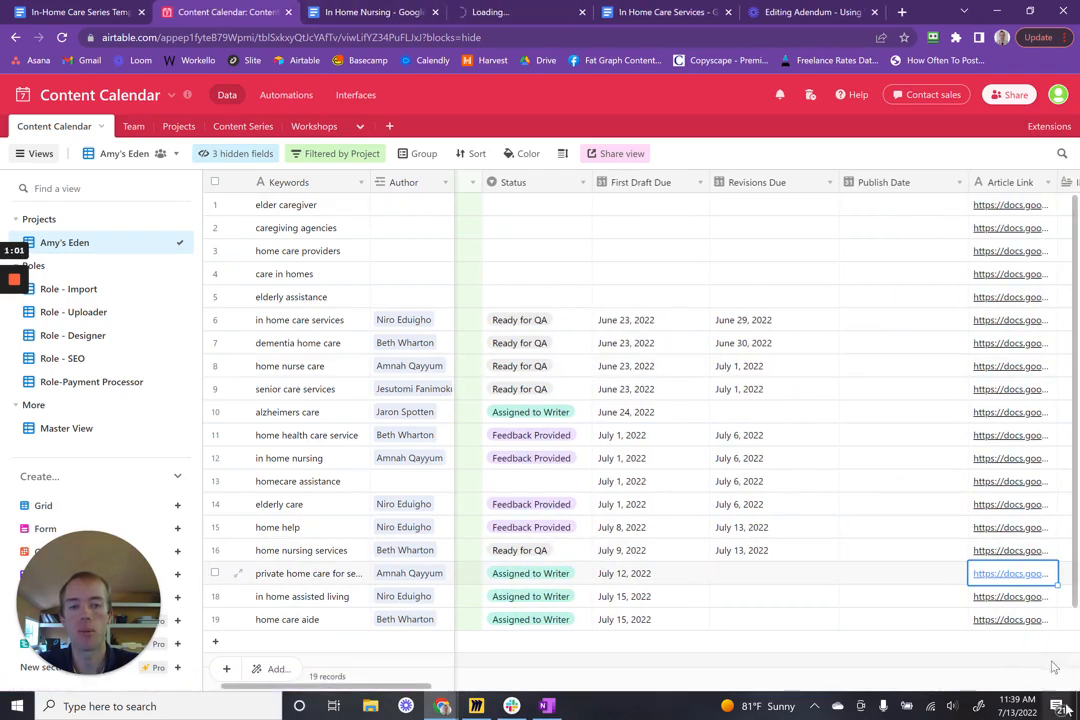
{"action": "left_click", "coordinate": [1012, 597]}
{"action": "left_click", "coordinate": [1027, 611]}
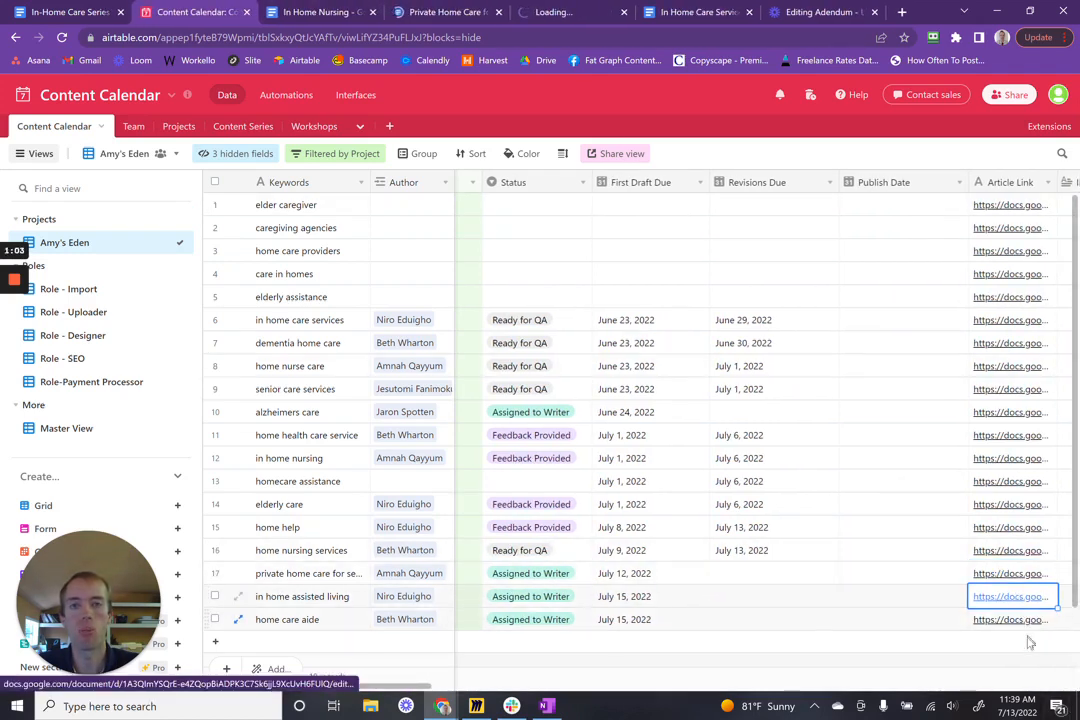
{"action": "left_click", "coordinate": [1025, 620]}
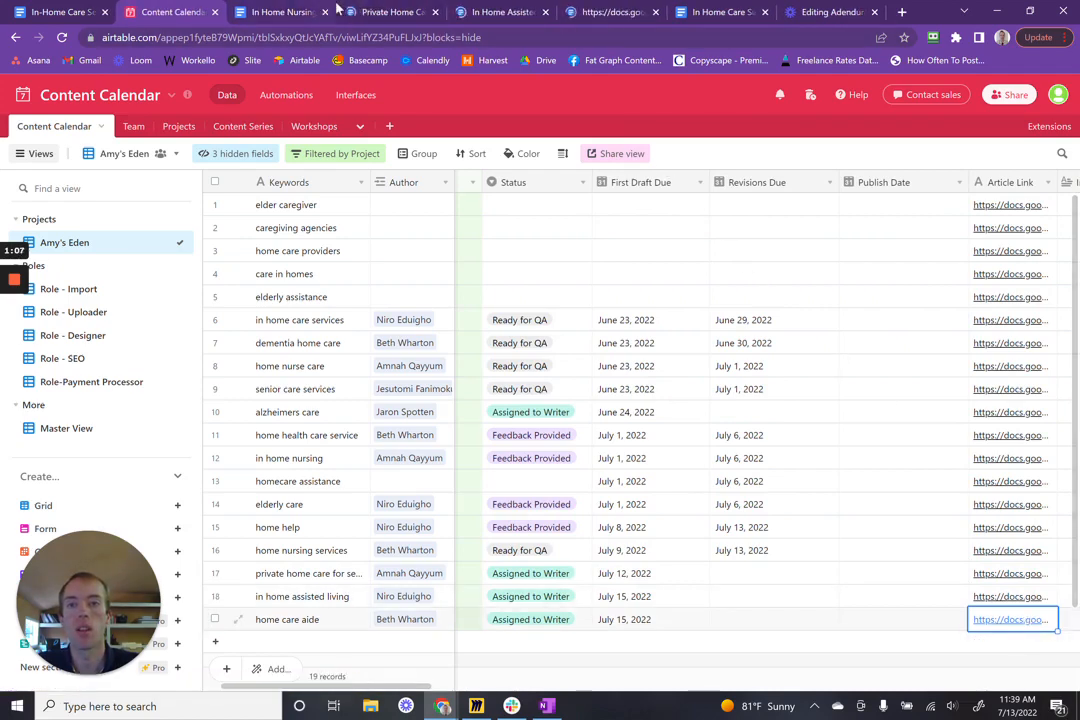
Look over the three opened articles and the In-Home Care Series Template, and return to the Content Calendar in Airtable.
{"action": "left_click", "coordinate": [378, 10]}
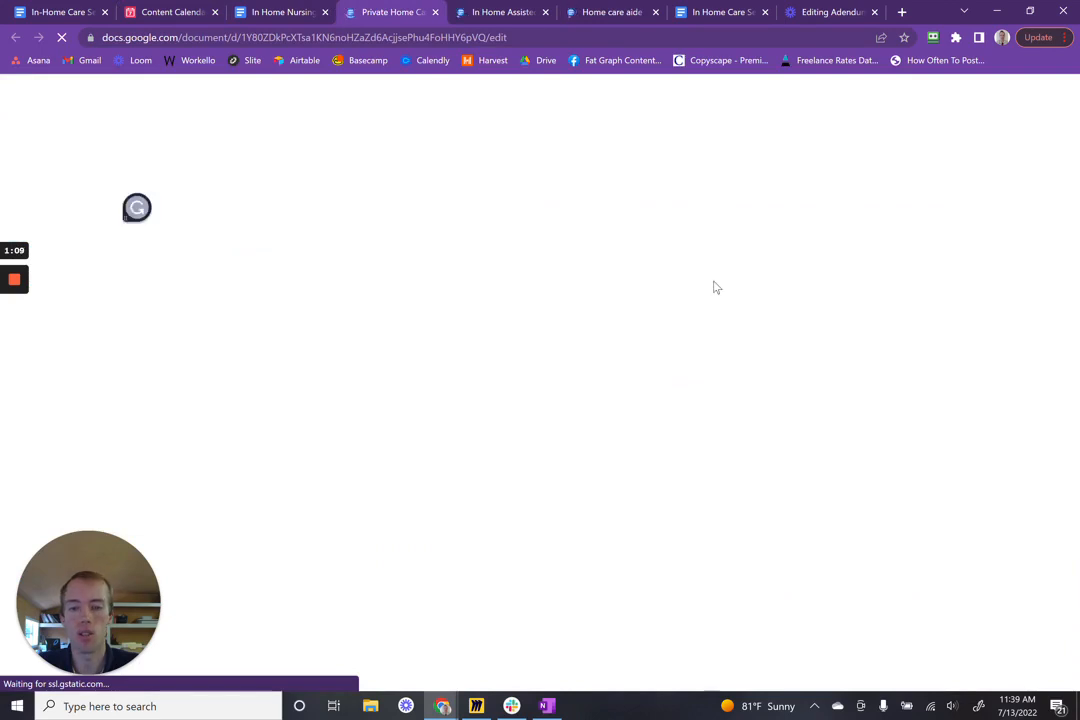
{"action": "scroll", "coordinate": [976, 380], "scroll_direction": "down", "scroll_amount": 3}
{"action": "scroll", "coordinate": [965, 401], "scroll_direction": "up", "scroll_amount": 3}
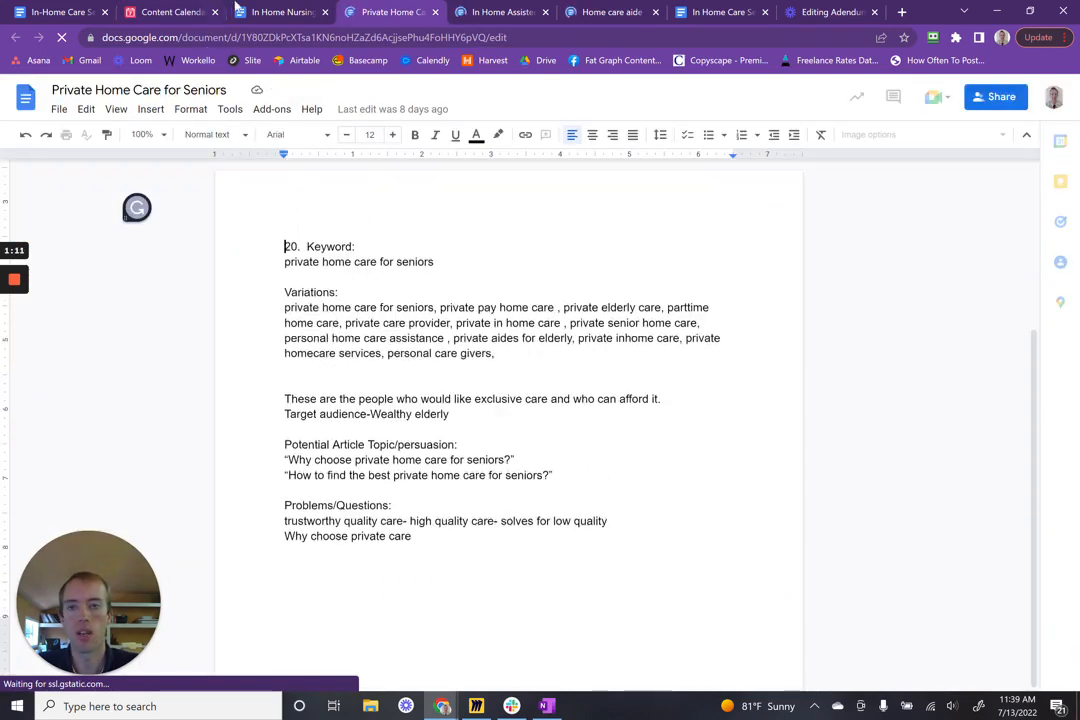
{"action": "left_click", "coordinate": [480, 10]}
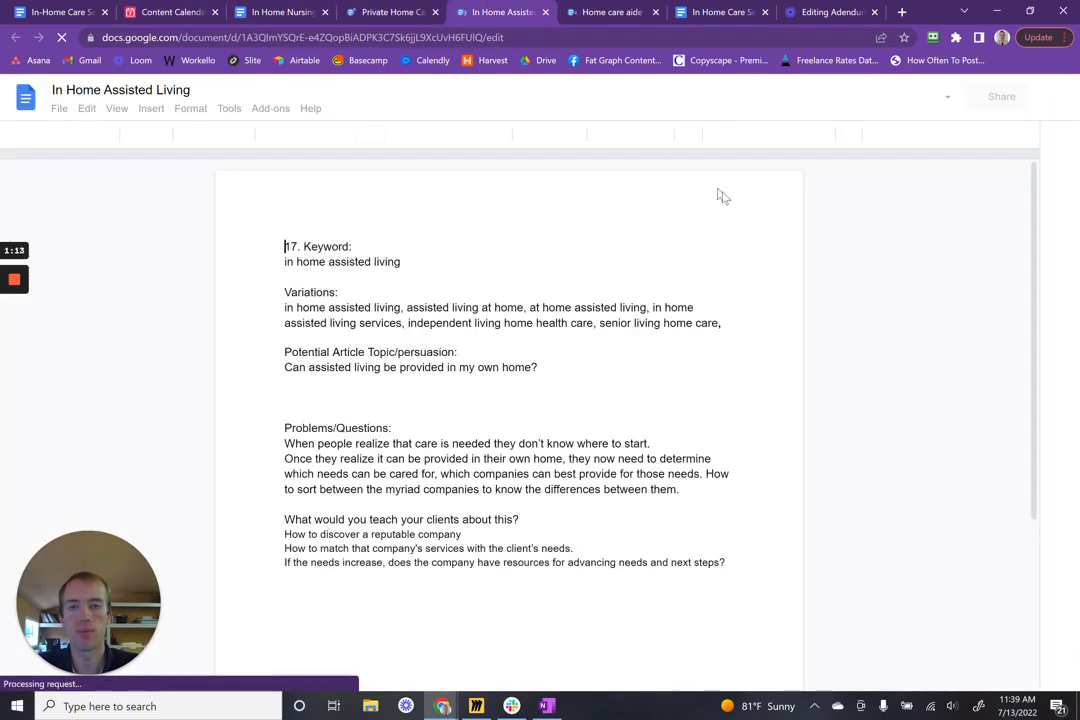
{"action": "left_click", "coordinate": [620, 10]}
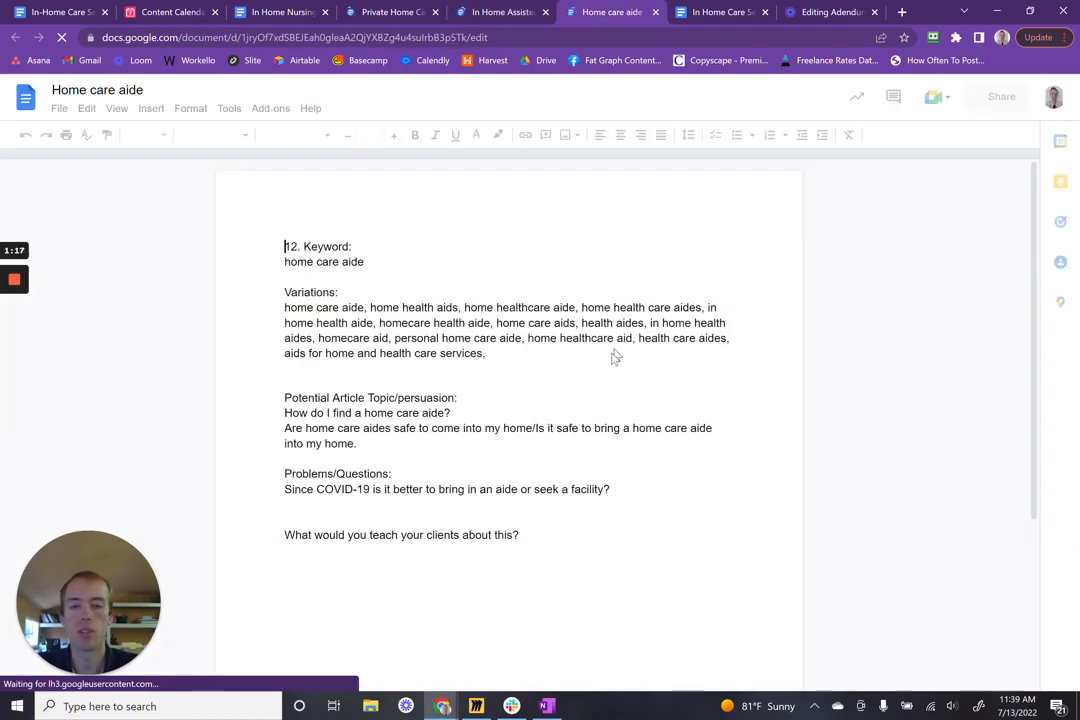
{"action": "left_click", "coordinate": [79, 6]}
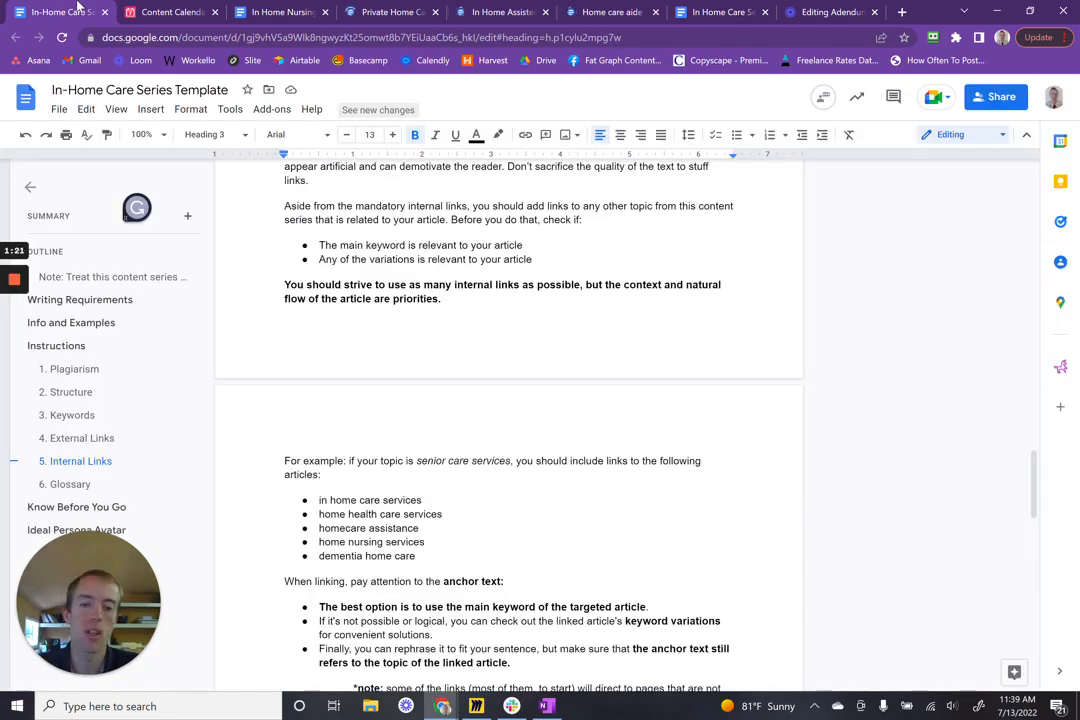
{"action": "left_click", "coordinate": [165, 10]}
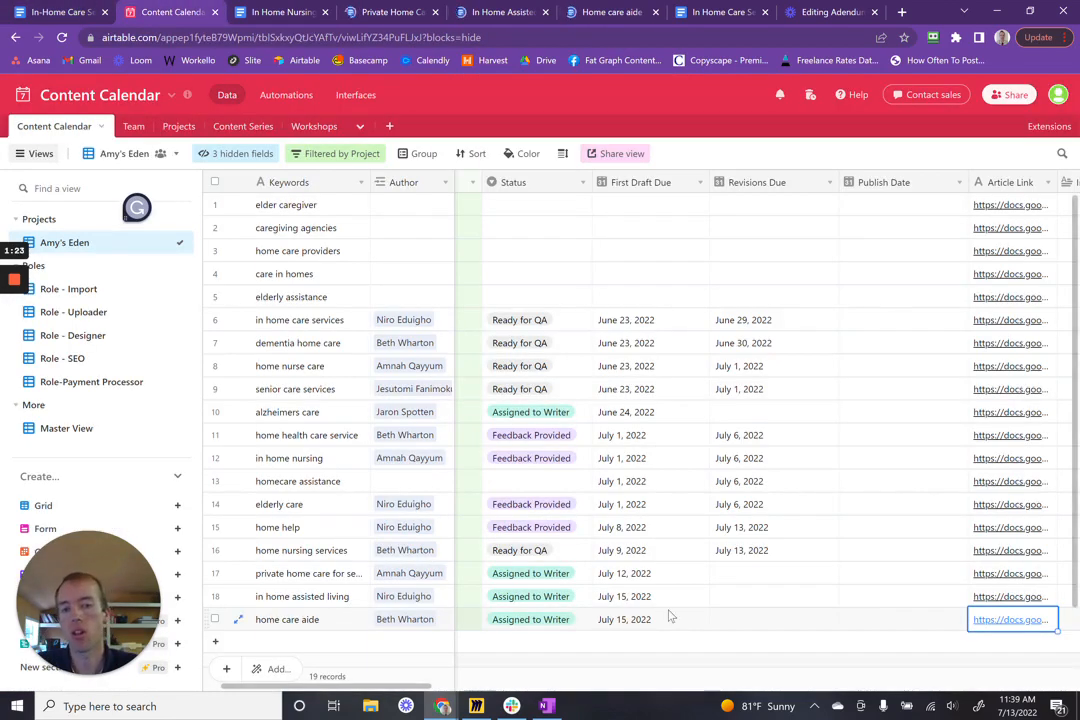